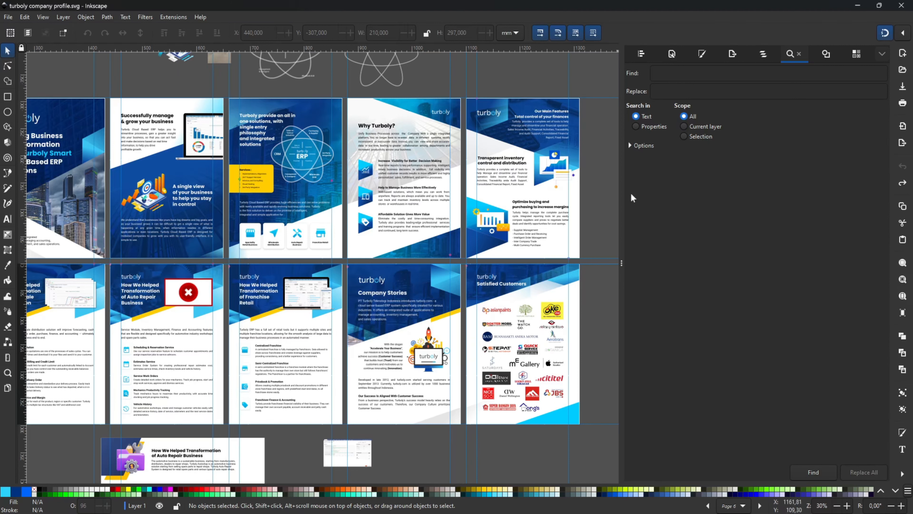
# Look over the company profile pages and check the installed program version in the About window
pyautogui.scroll(2, 593, 213)
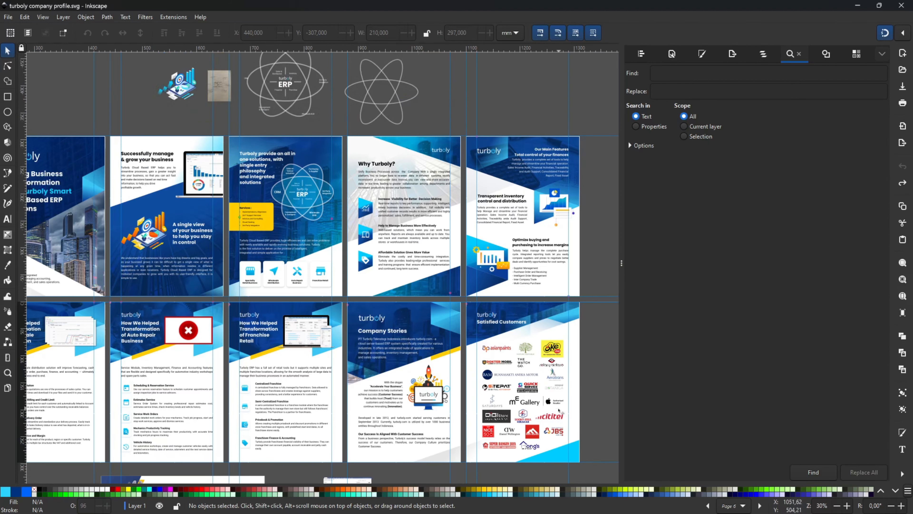
pyautogui.hscroll(-4, 446, 342)
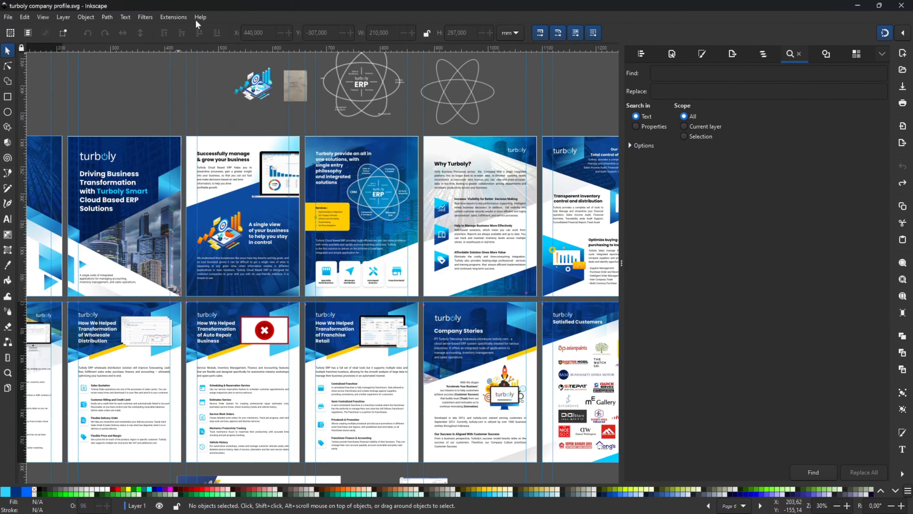
pyautogui.click(201, 18)
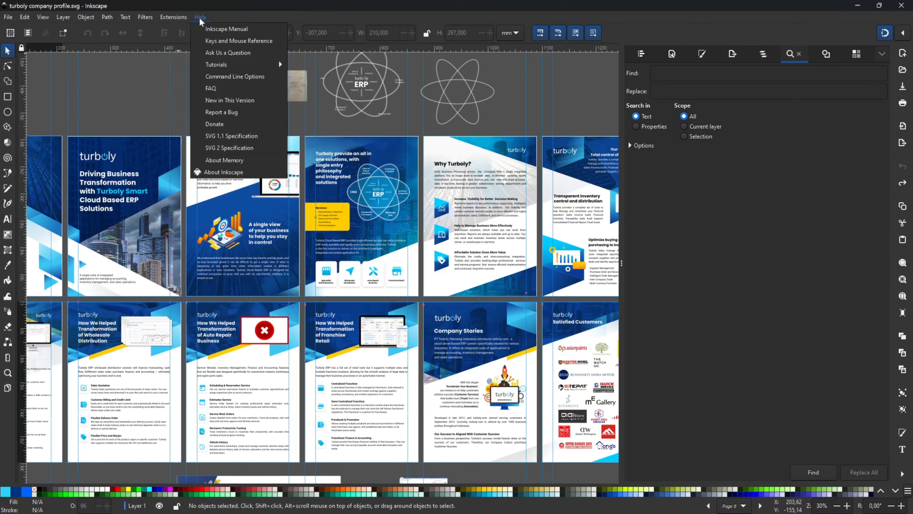
pyautogui.click(226, 173)
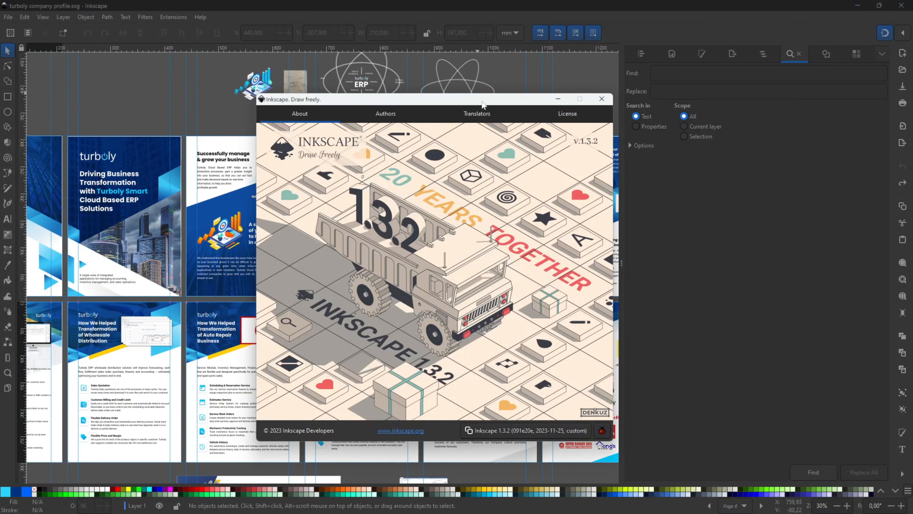
pyautogui.click(605, 103)
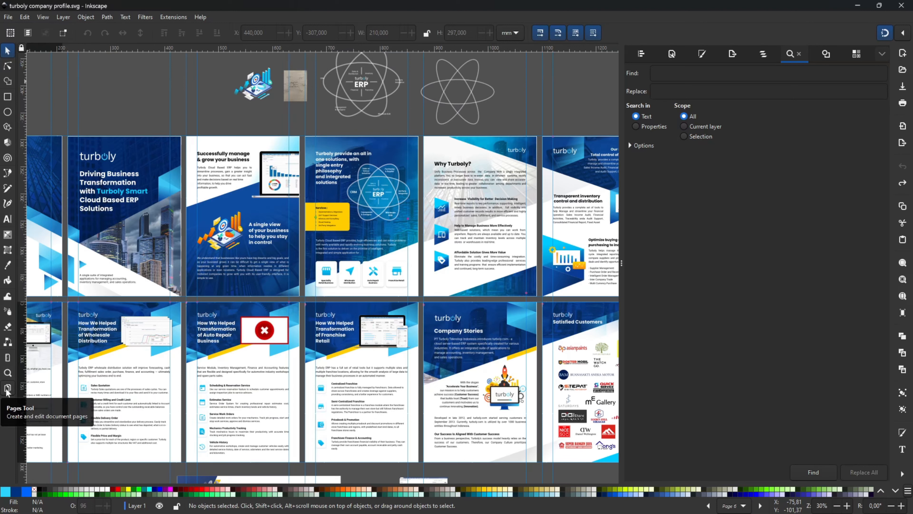
# Activate the Pages tool and review the available page size presets without choosing one
pyautogui.click(7, 389)
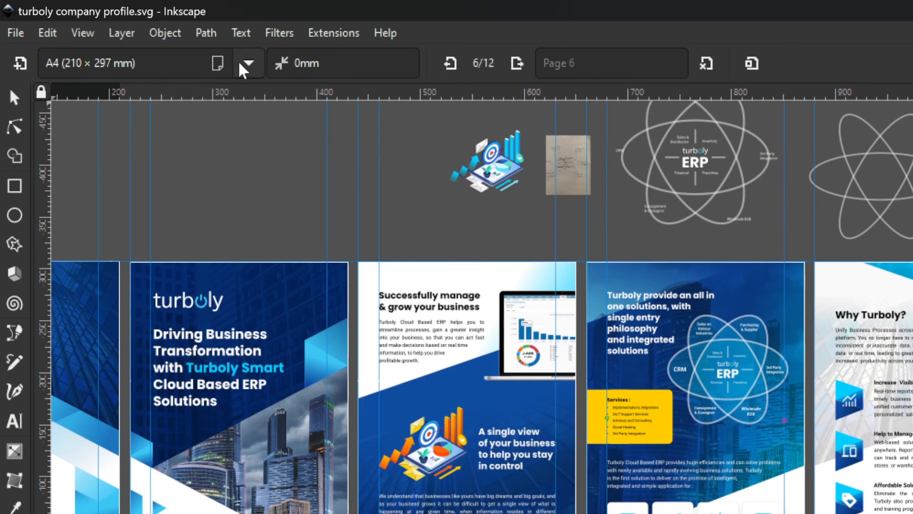
pyautogui.click(248, 63)
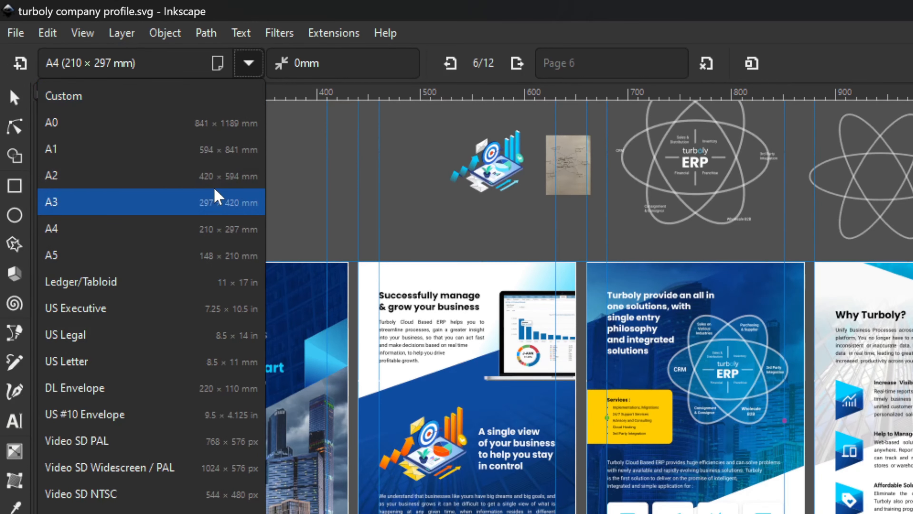
pyautogui.click(422, 211)
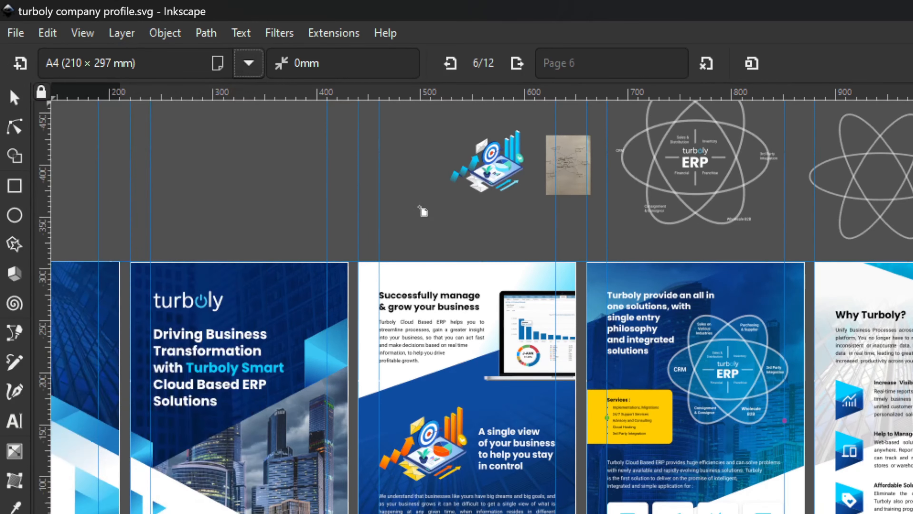
# Try the A5 size on the "Successfully manage & grow your business" page and undo the resize
pyautogui.scroll(-5, 431, 230)
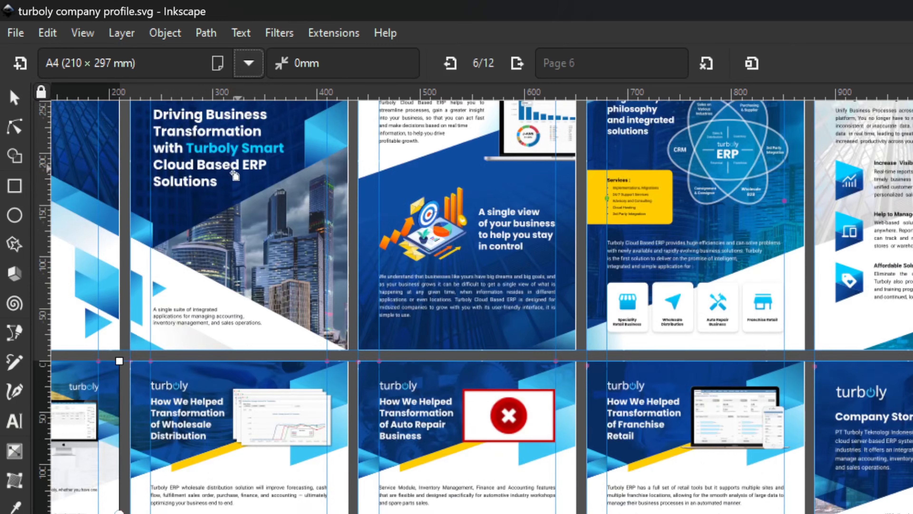
pyautogui.scroll(3, 83, 308)
pyautogui.click(513, 214)
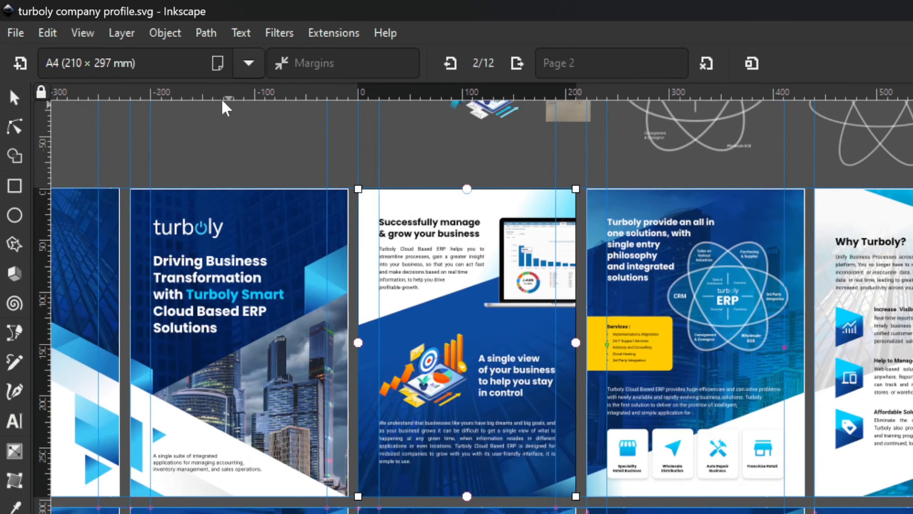
pyautogui.scroll(-2, 301, 118)
pyautogui.click(248, 64)
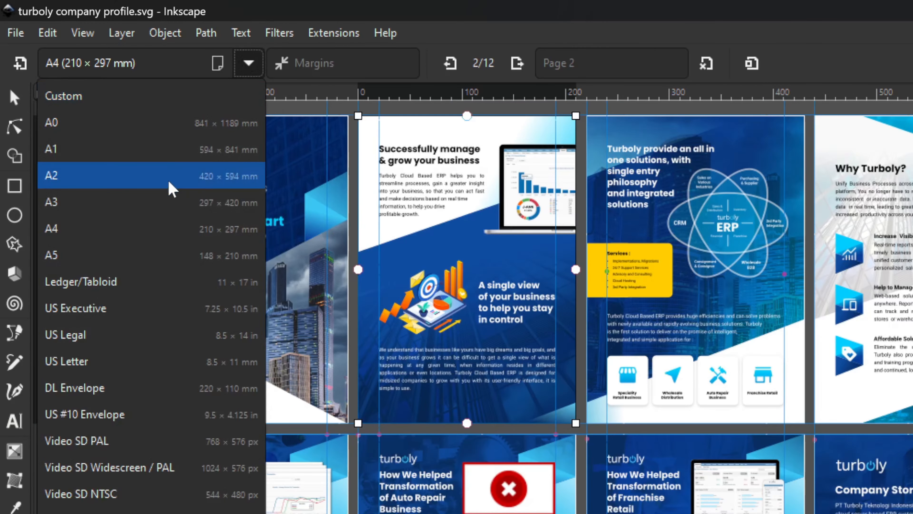
pyautogui.click(160, 255)
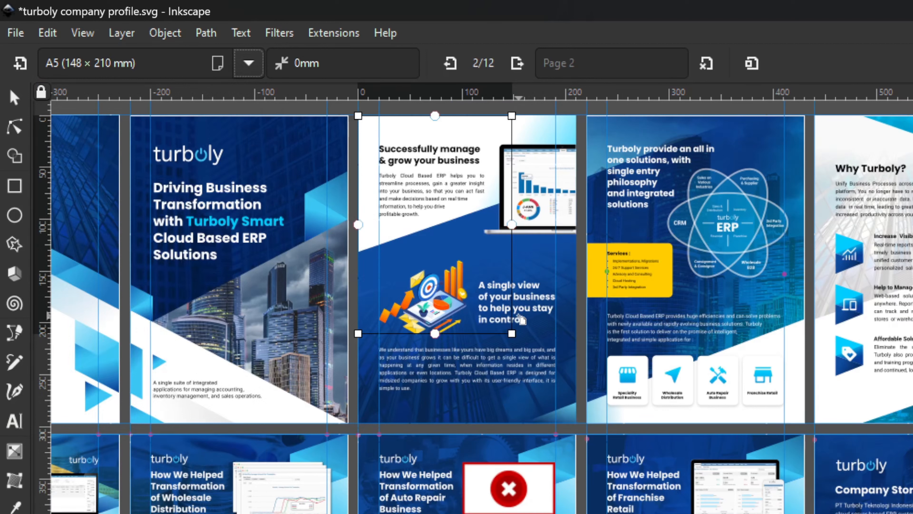
pyautogui.hotkey('ctrl', 'z')
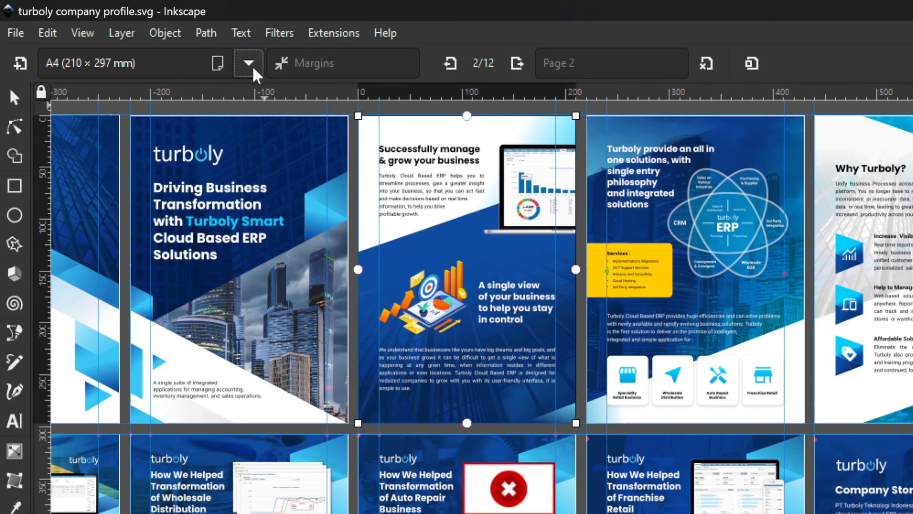
# Try placing guides across and above the "Successfully manage & grow your business" page and undo them
pyautogui.click(380, 63)
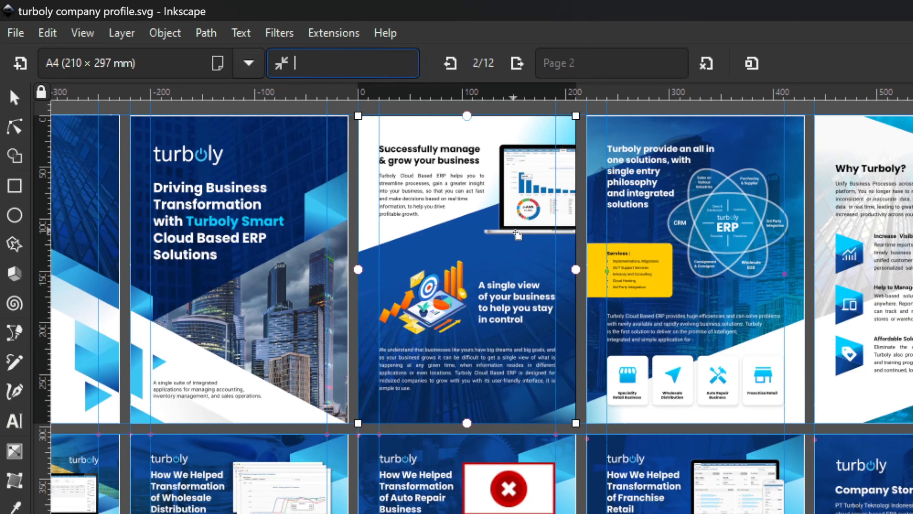
pyautogui.scroll(3, 513, 234)
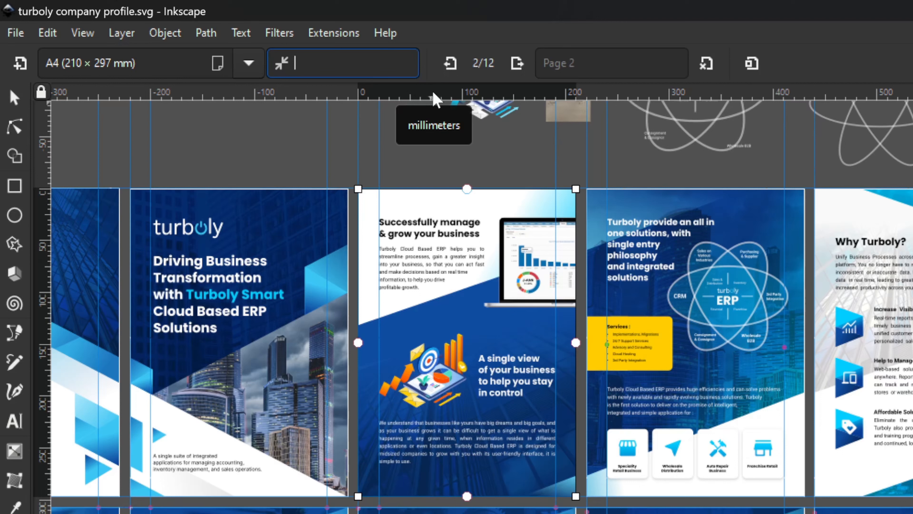
pyautogui.moveTo(435, 97); pyautogui.dragTo(442, 219)
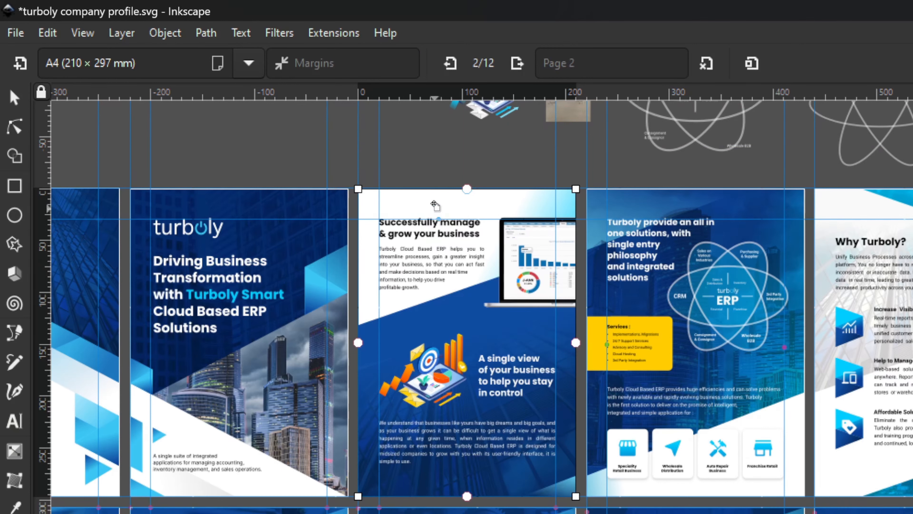
pyautogui.moveTo(440, 231); pyautogui.dragTo(434, 107)
pyautogui.hotkey('ctrl', 'z')
pyautogui.moveTo(350, 88); pyautogui.dragTo(358, 148)
pyautogui.hotkey('ctrl', 'z')
pyautogui.hotkey('ctrl', 'z')
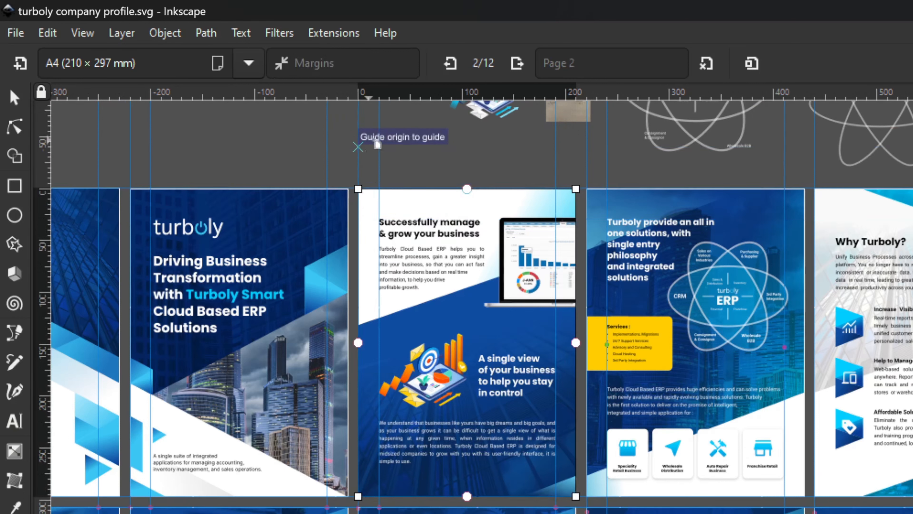
# Set the margins of the "Successfully manage & grow your business" page to 20 mm
pyautogui.click(364, 69)
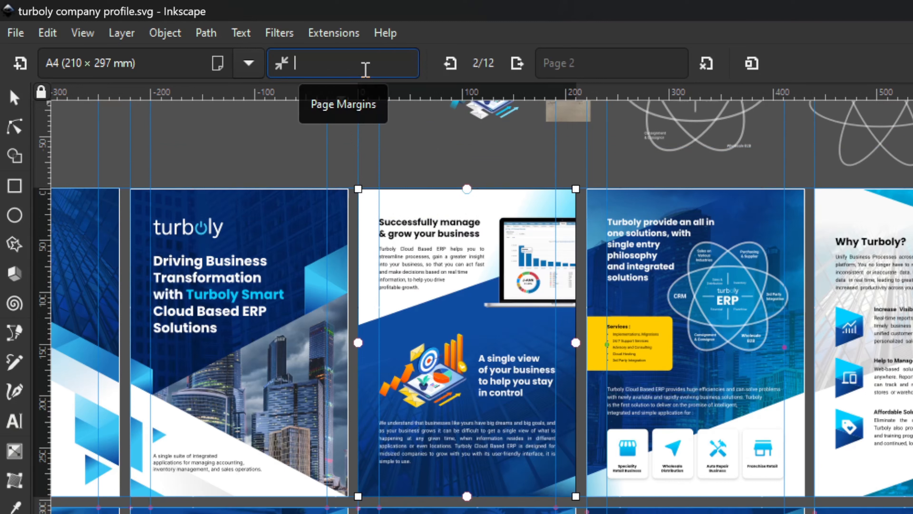
pyautogui.write('10')
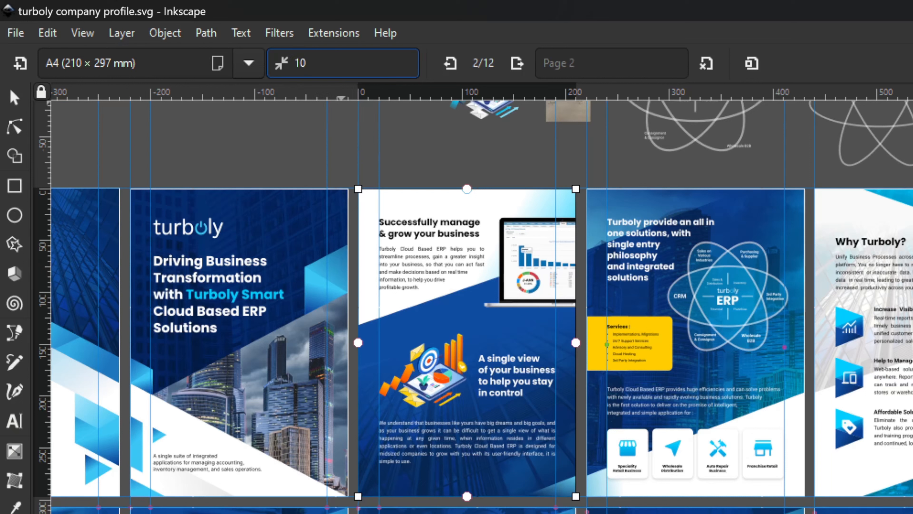
pyautogui.press('BackSpace')
pyautogui.press('BackSpace')
pyautogui.write('20')
pyautogui.press('Return')
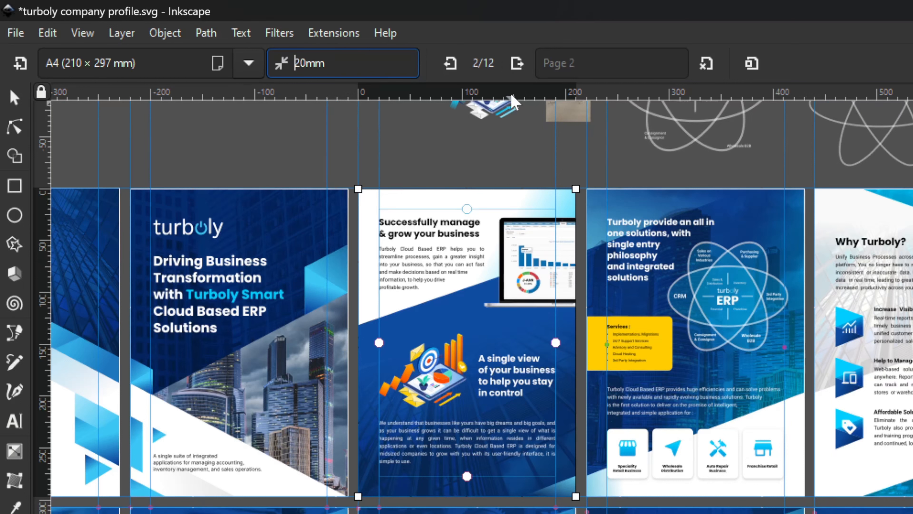
# Select the front cover page and label it "Kover Depan"
pyautogui.click(519, 65)
pyautogui.click(725, 212)
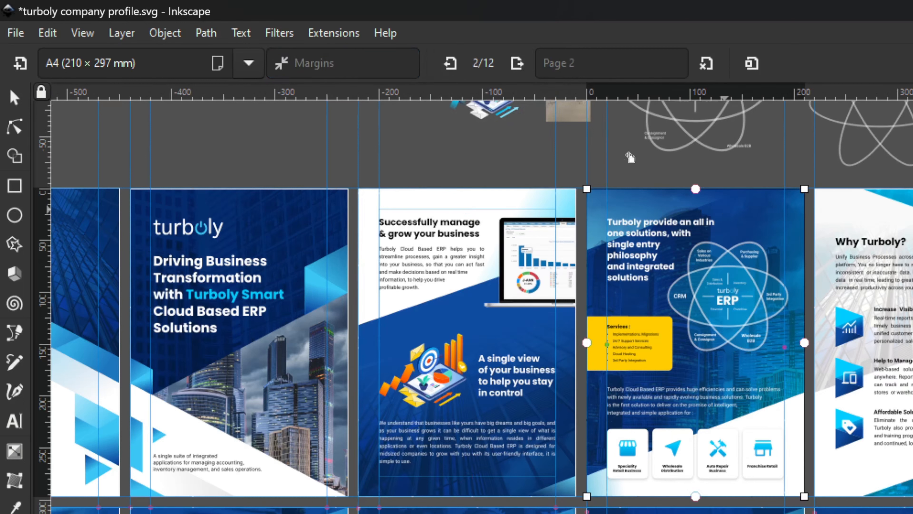
pyautogui.click(276, 213)
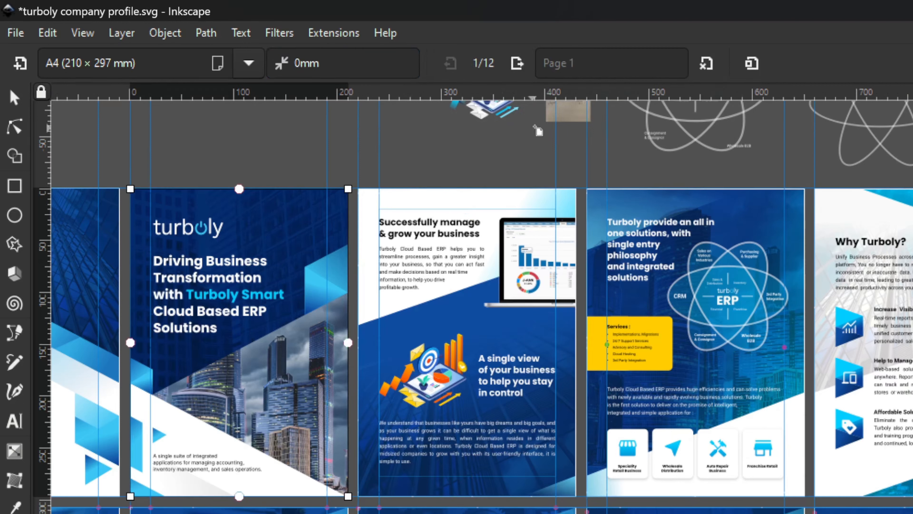
pyautogui.click(629, 62)
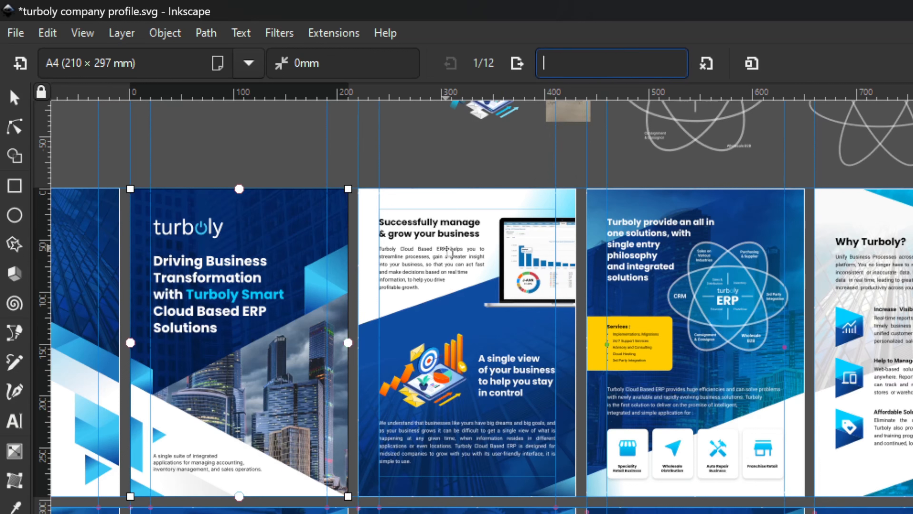
pyautogui.click(454, 313)
pyautogui.click(270, 205)
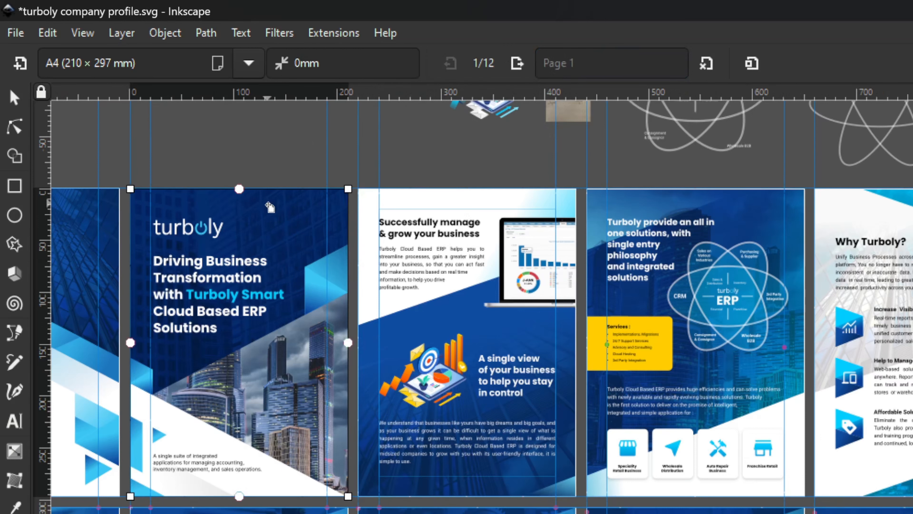
pyautogui.click(588, 56)
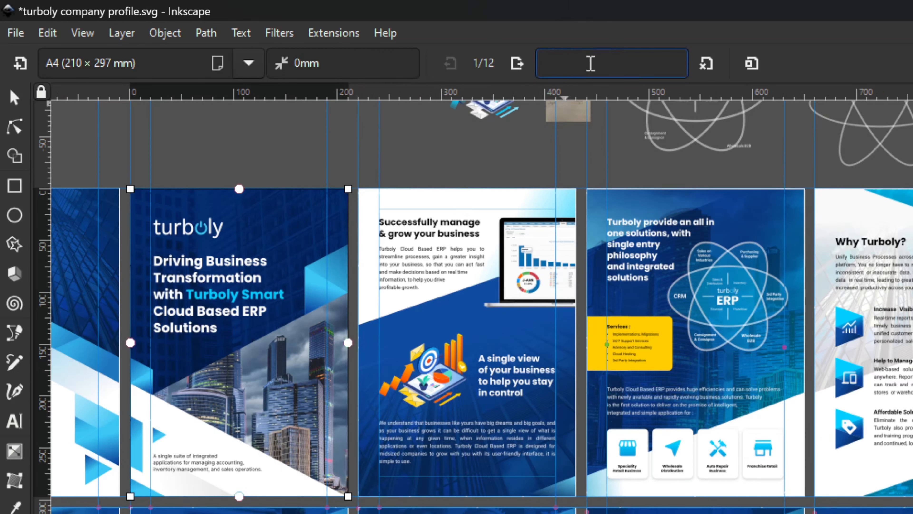
pyautogui.write('Kov')
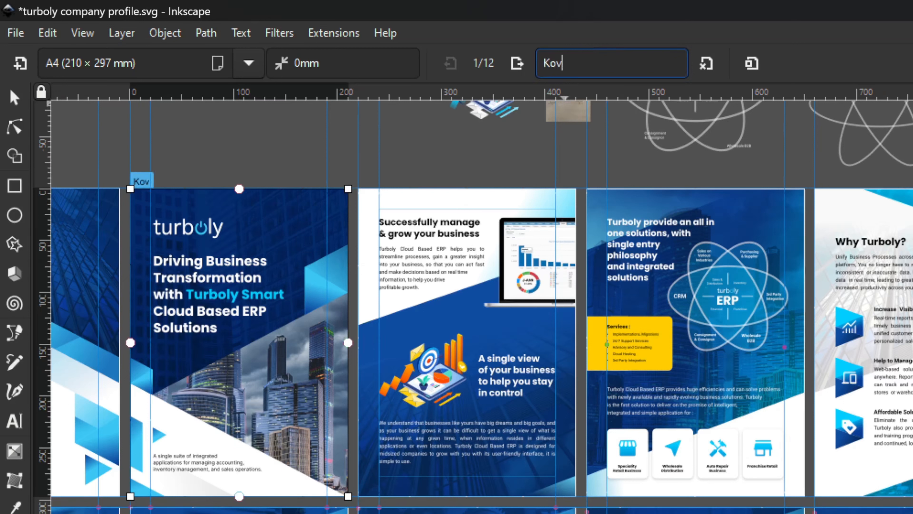
pyautogui.write('er Depan')
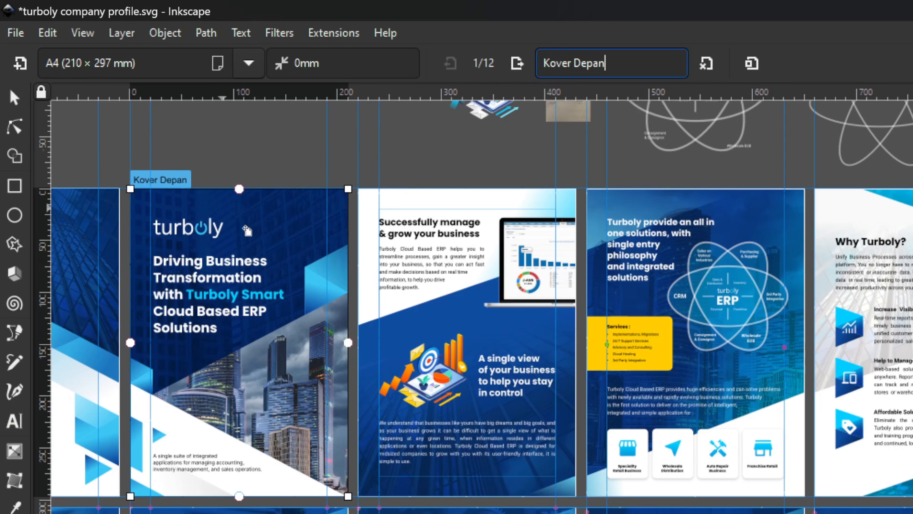
# Switch briefly to the Selector, return to the Pages tool and hide the document's guides
pyautogui.click(21, 102)
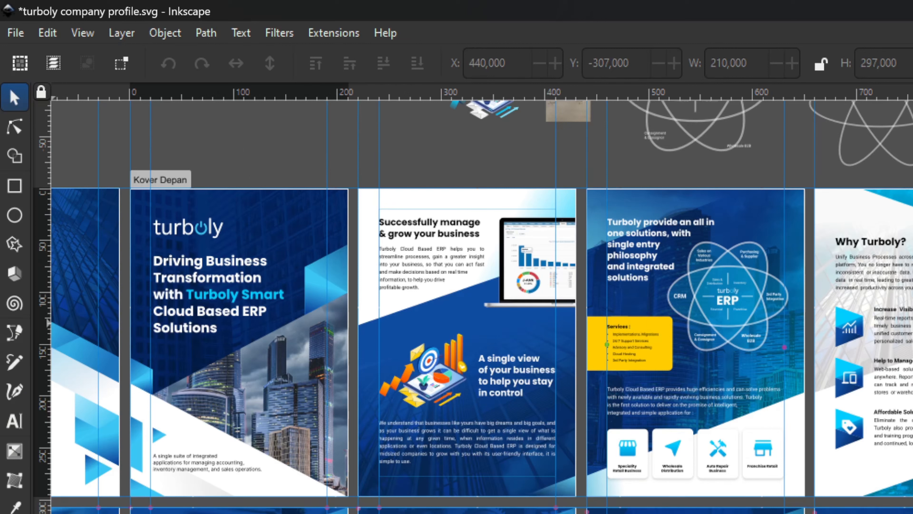
pyautogui.hotkey('shift', 'F7')
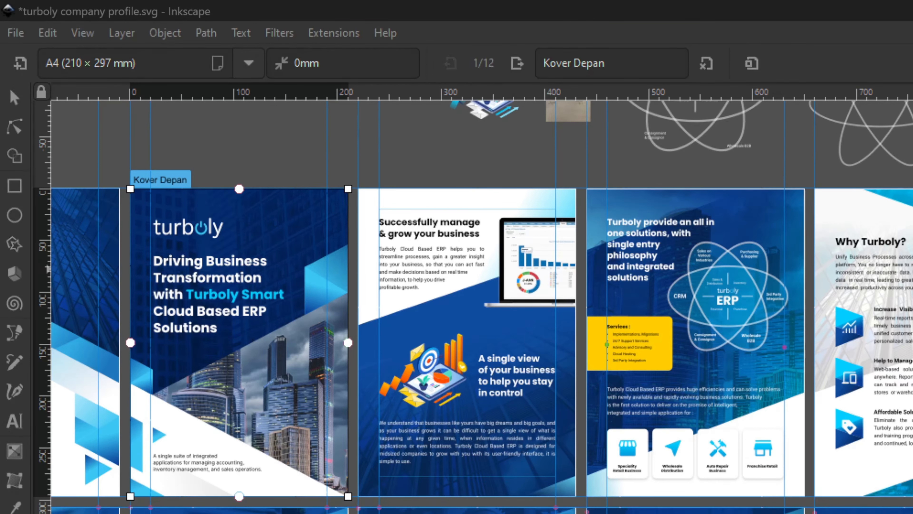
pyautogui.press('|')
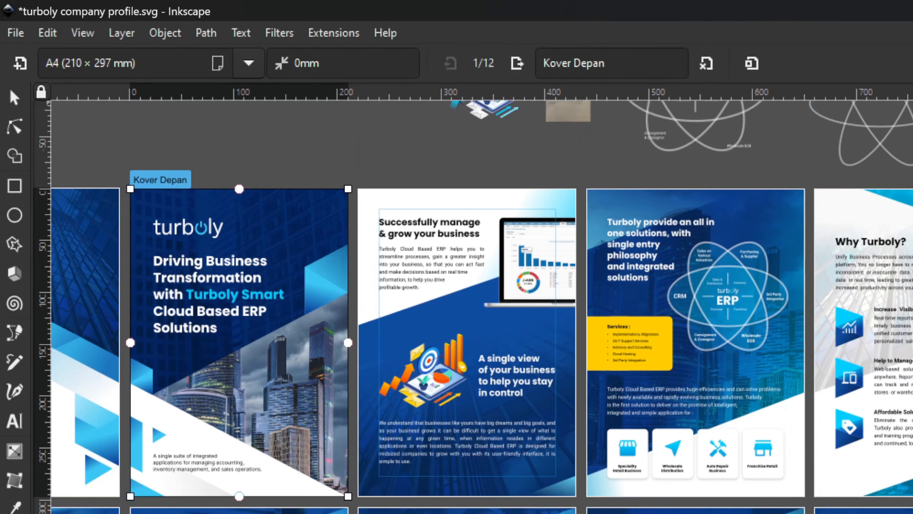
# Delete the page containing "Turboly provide an all in one solutions" from the document
pyautogui.click(756, 307)
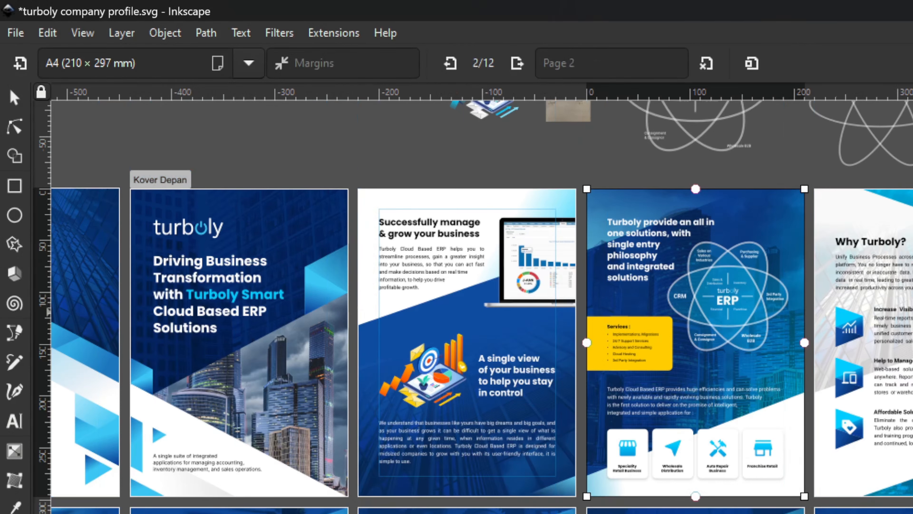
pyautogui.click(706, 58)
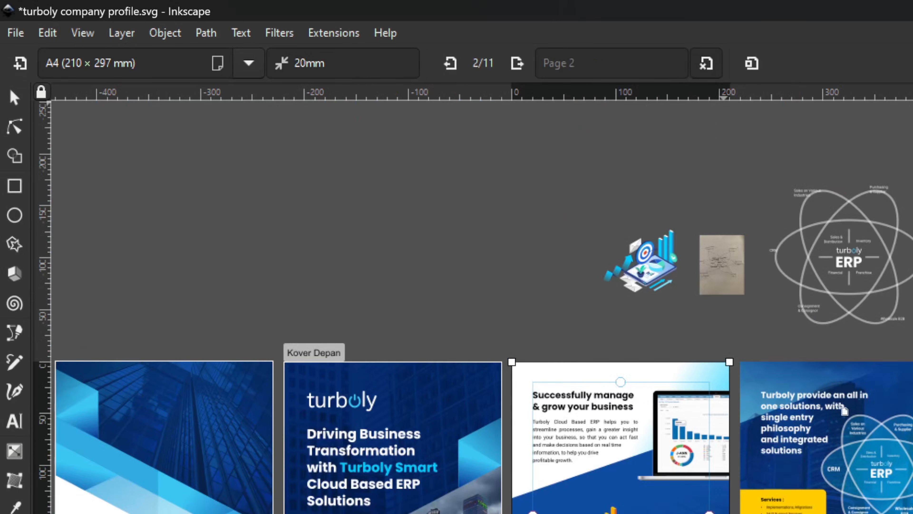
pyautogui.scroll(-6, 844, 410)
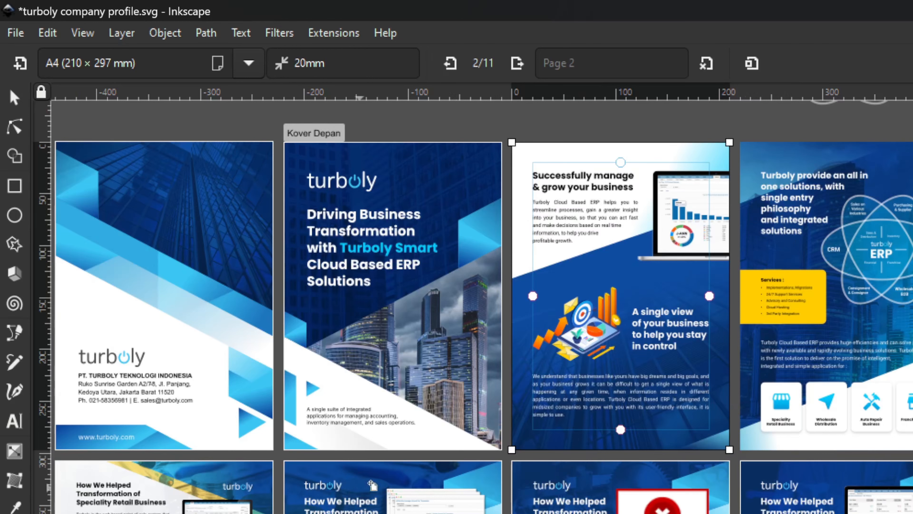
pyautogui.hscroll(4, 597, 378)
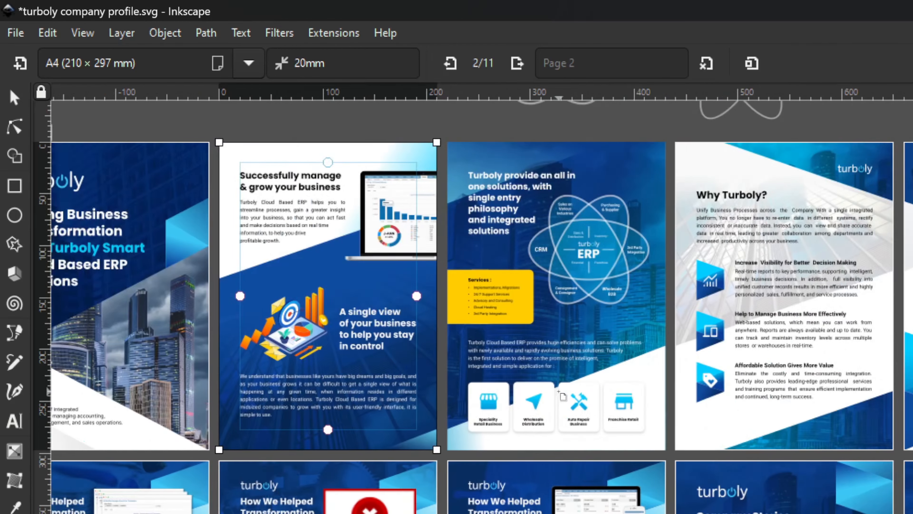
pyautogui.hscroll(1, 562, 395)
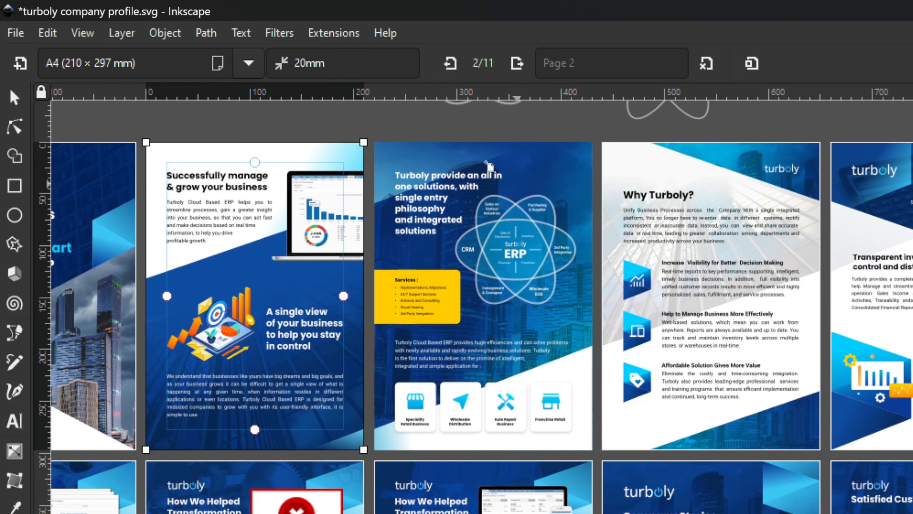
# Select the artwork of the "Turboly provide an all in one solutions" page, try moving it over the "Why Turboly?" page, and undo the move
pyautogui.click(16, 103)
pyautogui.moveTo(349, 126)
pyautogui.mouseDown()
pyautogui.moveTo(598, 444)
pyautogui.moveTo(613, 478)
pyautogui.mouseUp()
pyautogui.moveTo(515, 365); pyautogui.dragTo(746, 340)
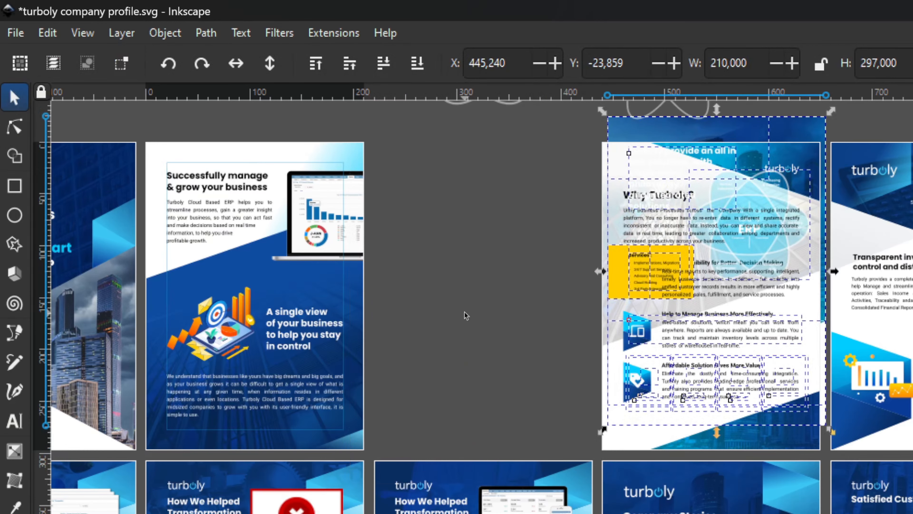
pyautogui.hotkey('ctrl', 'z')
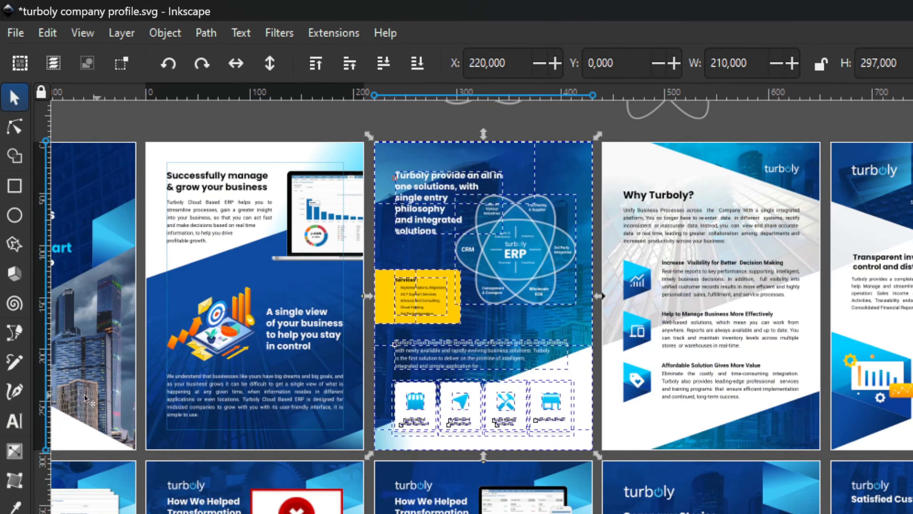
# Return to the Pages tool and turn on moving overlapping objects together with their page
pyautogui.click(5, 509)
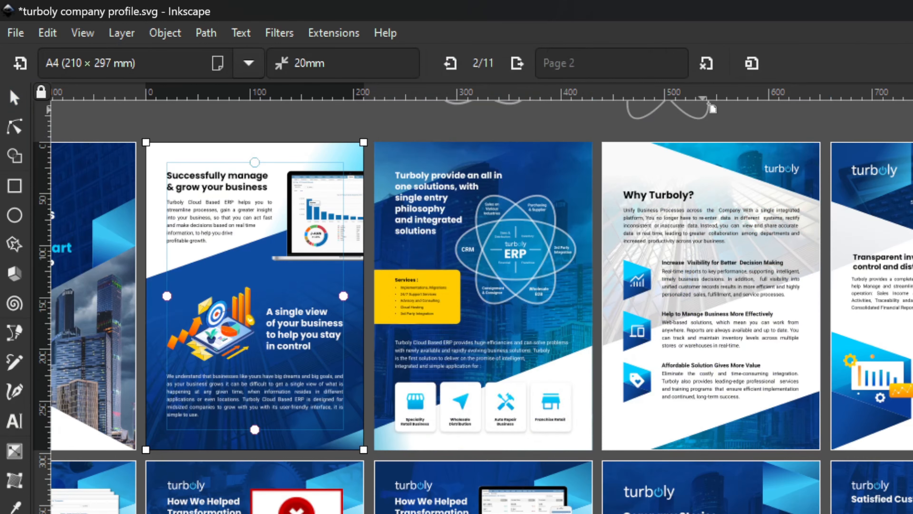
pyautogui.click(751, 65)
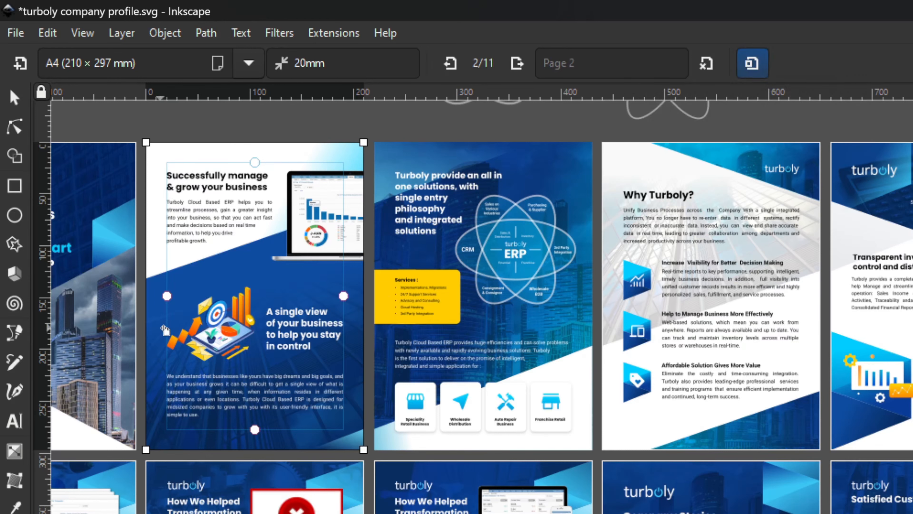
pyautogui.scroll(-2, 711, 331)
pyautogui.scroll(-2, 711, 332)
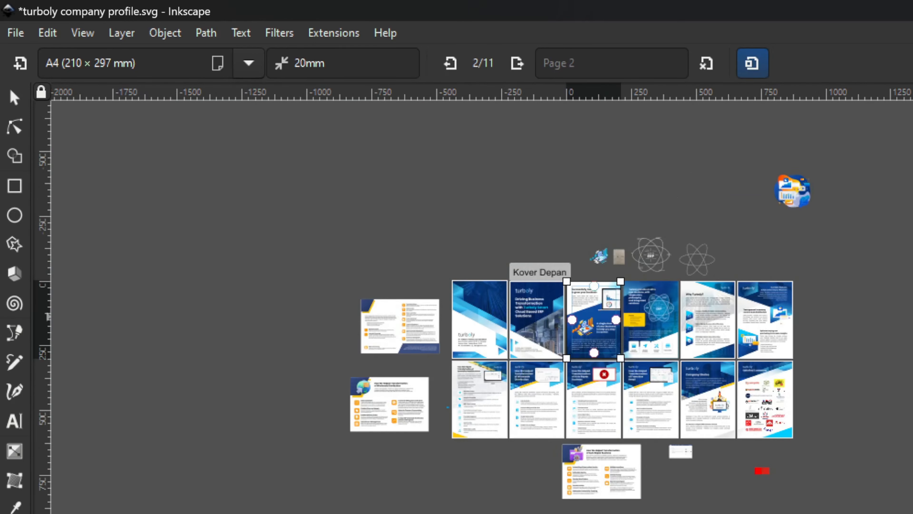
pyautogui.scroll(3, 752, 341)
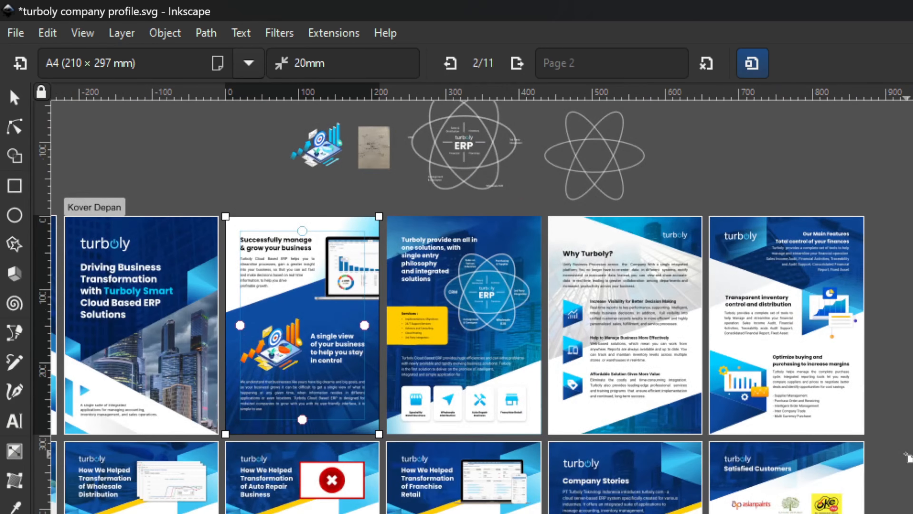
pyautogui.moveTo(907, 456); pyautogui.dragTo(781, 390)
pyautogui.press('Delete')
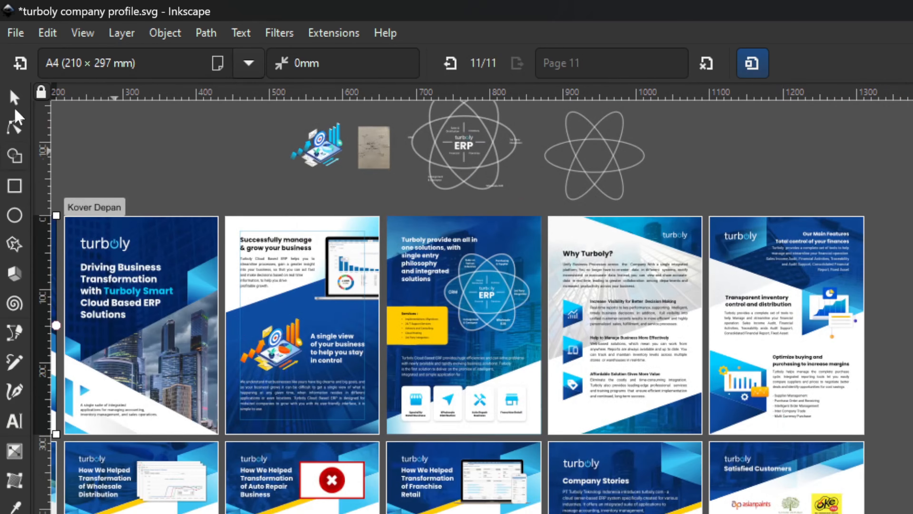
# Select the "Our Main Features" page and try moving it away from the layout together with its overlapping artwork
pyautogui.click(14, 97)
pyautogui.moveTo(912, 461); pyautogui.dragTo(719, 249)
pyautogui.hotkey('shift', 'F7')
pyautogui.click(812, 335)
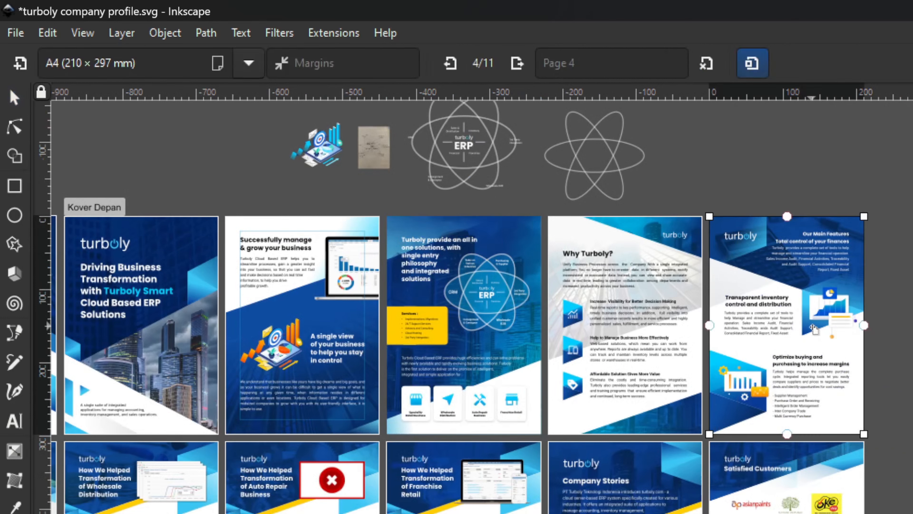
pyautogui.moveTo(814, 284); pyautogui.dragTo(912, 276)
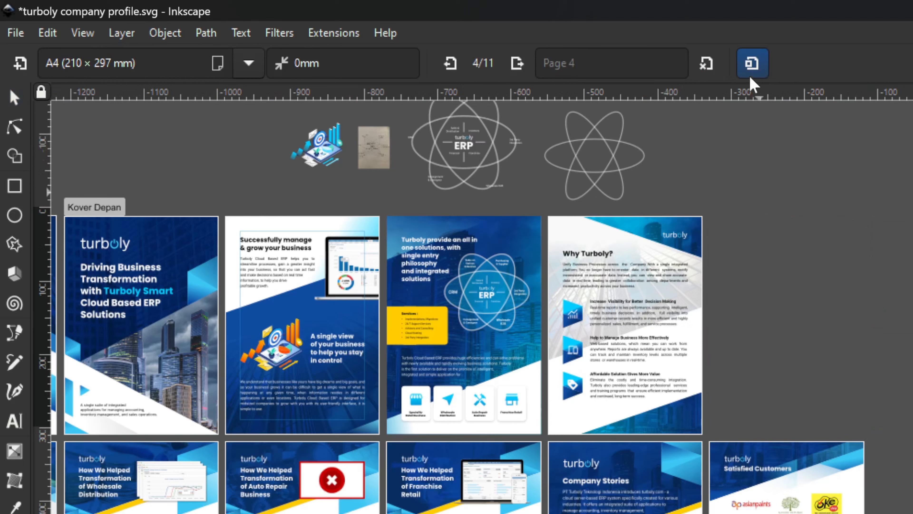
# Turn off moving overlapping objects with pages and undo the moves of the "Our Main Features" page
pyautogui.hotkey('ctrl', 'z')
pyautogui.click(841, 306)
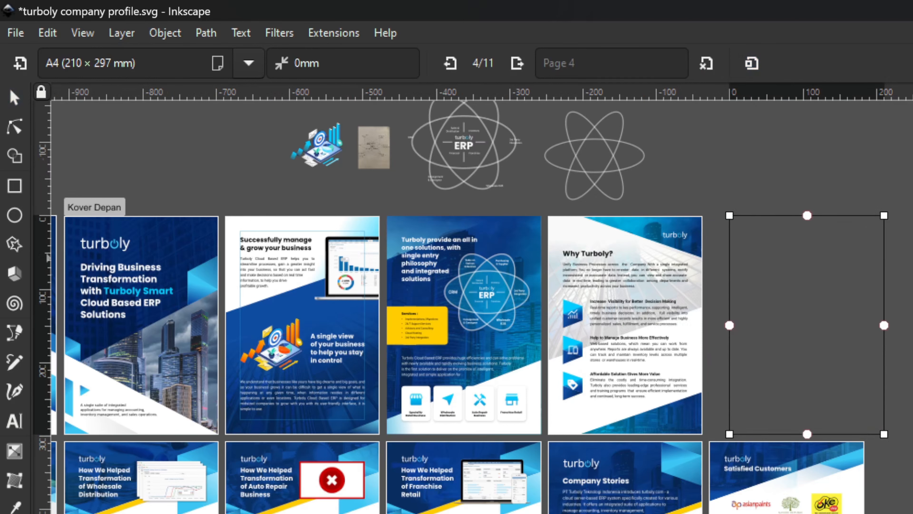
pyautogui.hotkey('ctrl', 'z')
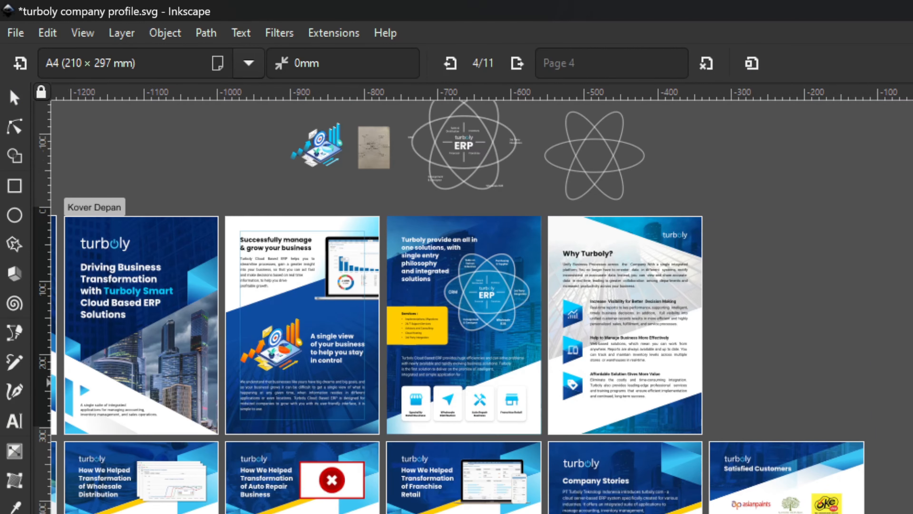
pyautogui.hotkey('ctrl', 'z')
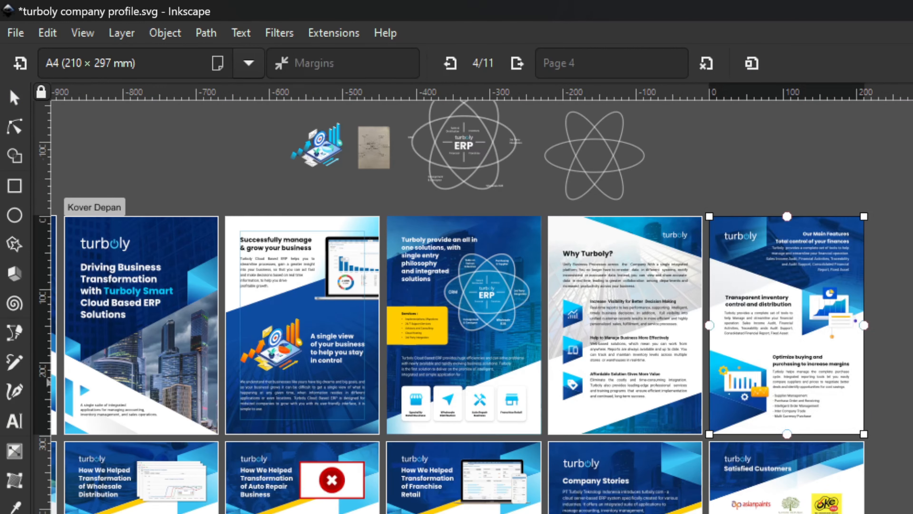
# Deselect everything with the Selector and examine the "Successfully manage & grow your business" page's margin frame and the page layout
pyautogui.click(15, 99)
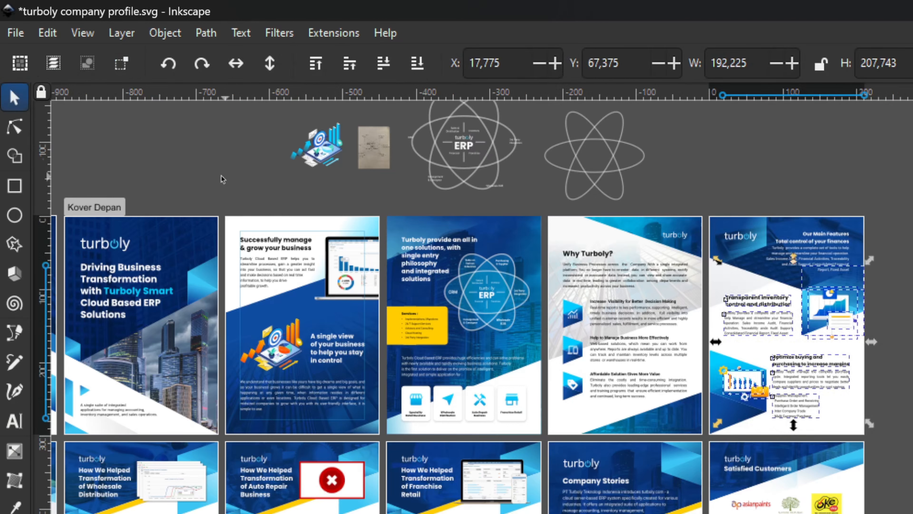
pyautogui.click(230, 175)
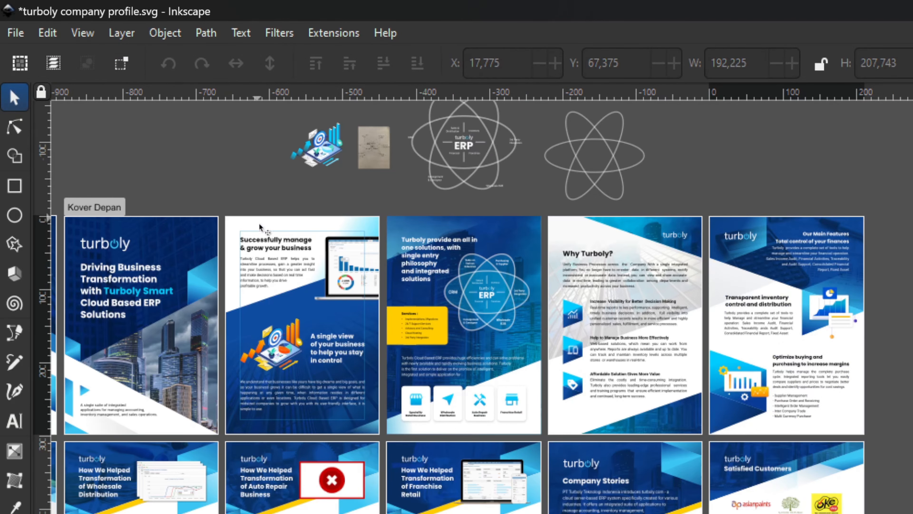
pyautogui.scroll(-3, 252, 230)
pyautogui.scroll(2, 196, 256)
pyautogui.scroll(10, 196, 255)
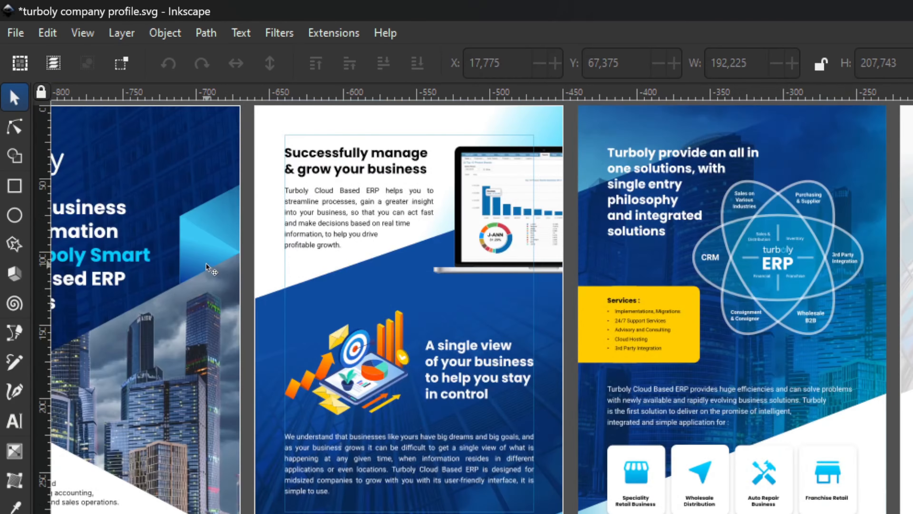
pyautogui.scroll(1, 260, 261)
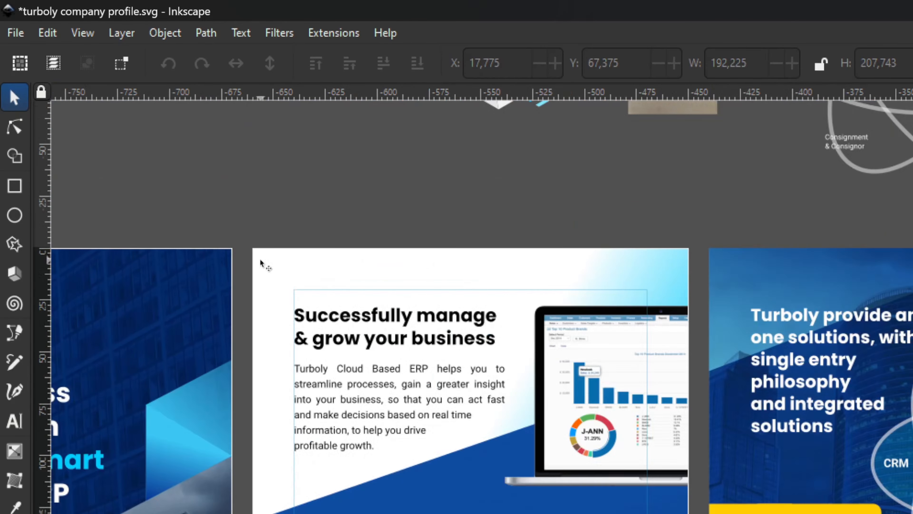
pyautogui.scroll(-5, 288, 248)
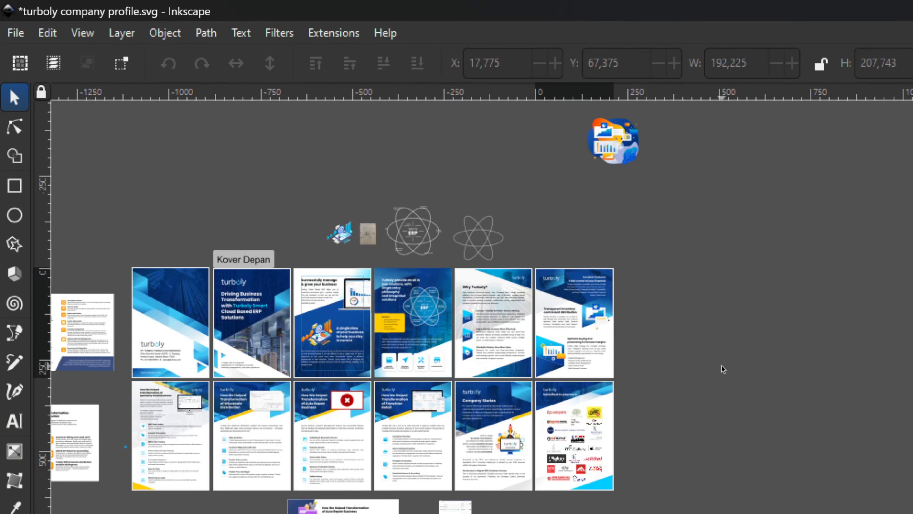
pyautogui.scroll(2, 722, 370)
pyautogui.scroll(1, 652, 289)
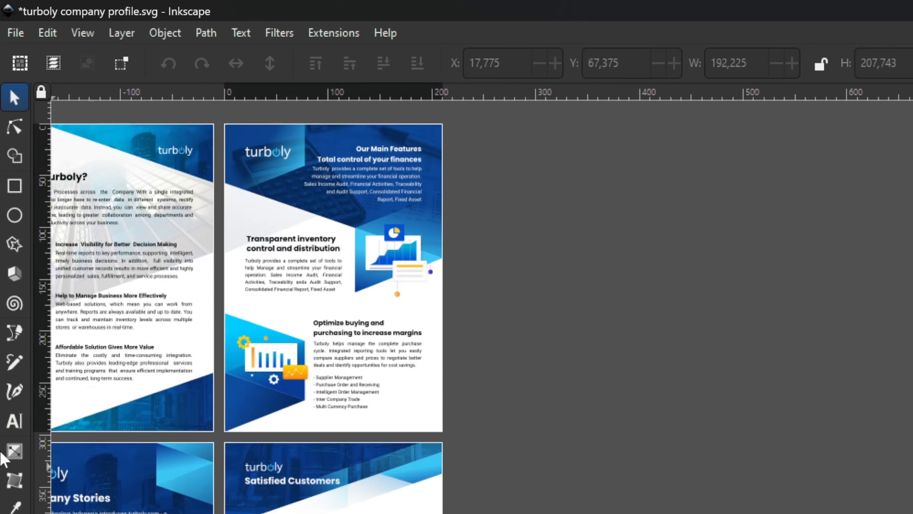
# Add a new blank A4 page beside the "Our Main Features" page with the Pages tool
pyautogui.hotkey('shift', 'p')
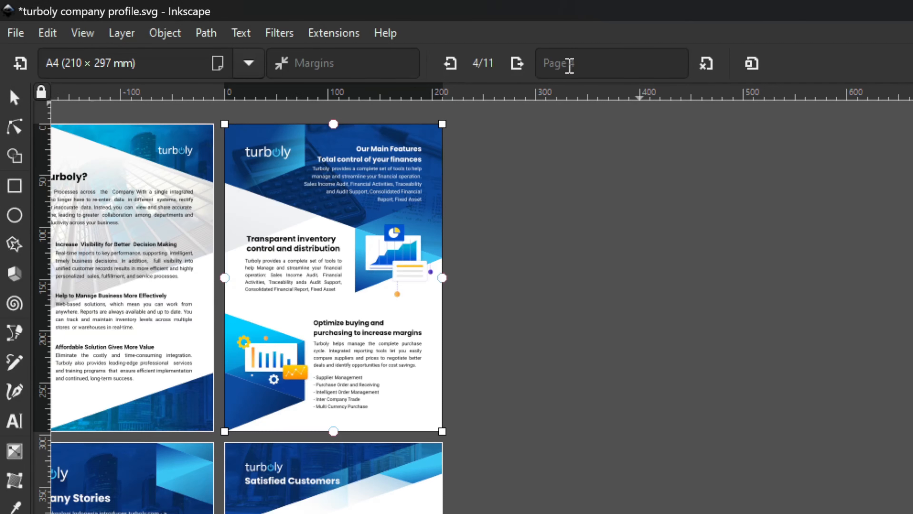
pyautogui.click(20, 63)
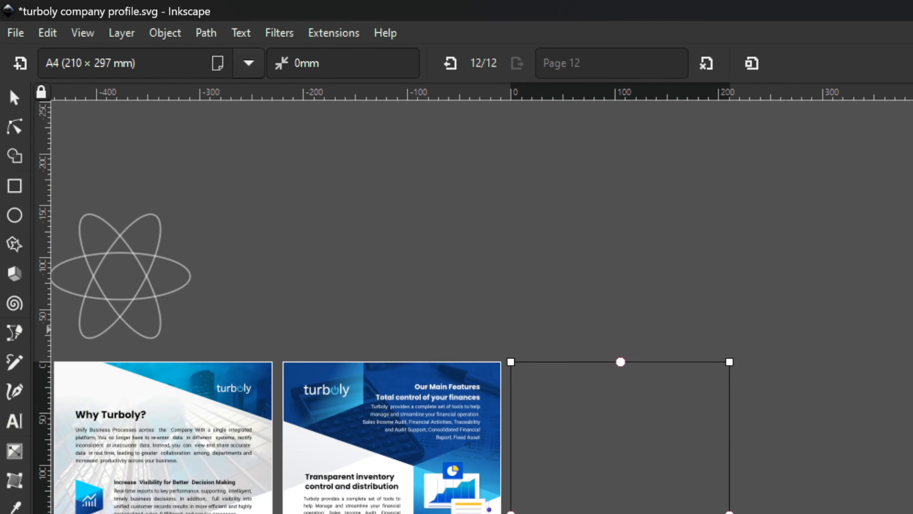
pyautogui.scroll(-5, 856, 313)
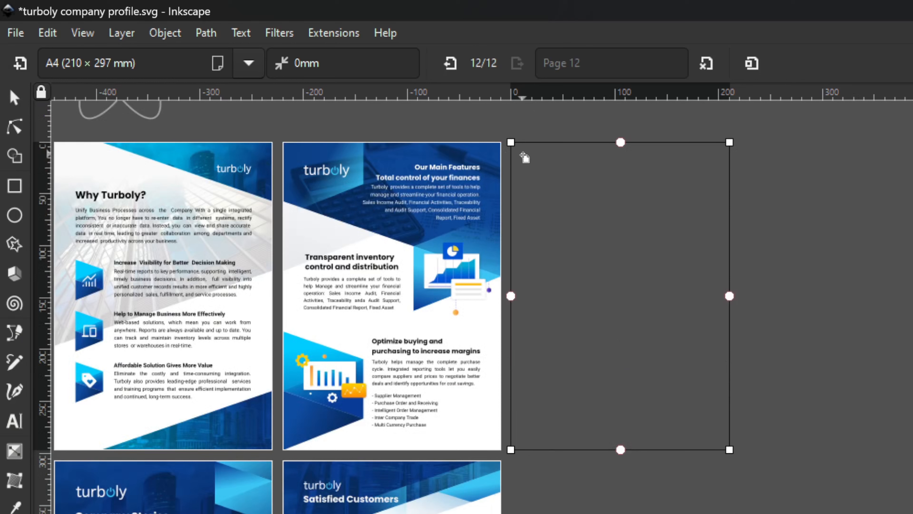
# Shift the new blank page slightly further away from the "Our Main Features" page to widen the gap between them
pyautogui.moveTo(575, 155); pyautogui.dragTo(601, 185)
pyautogui.hotkey('ctrl', 'z')
pyautogui.scroll(-2, 601, 185)
pyautogui.scroll(2, 616, 231)
pyautogui.scroll(-2, 521, 284)
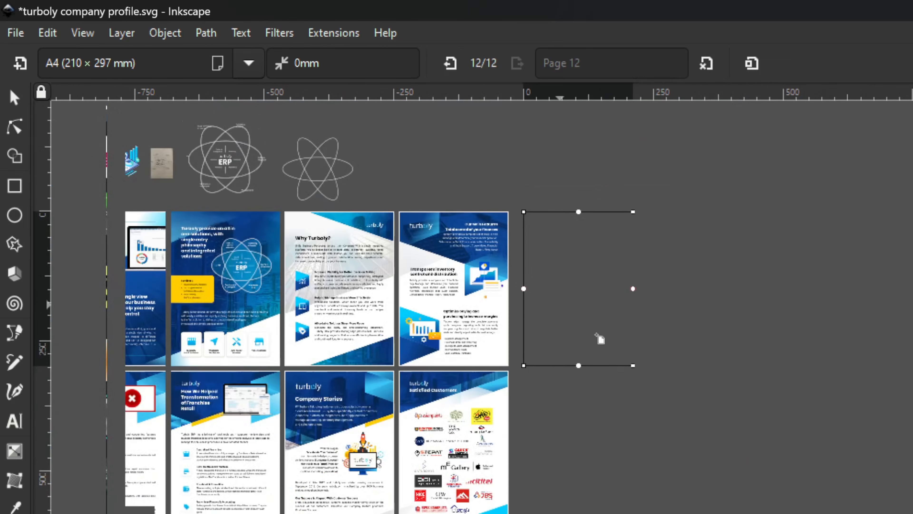
# Enlarge the new blank page freehand and set its custom size to 298 × 590 mm
pyautogui.moveTo(633, 367); pyautogui.dragTo(679, 508)
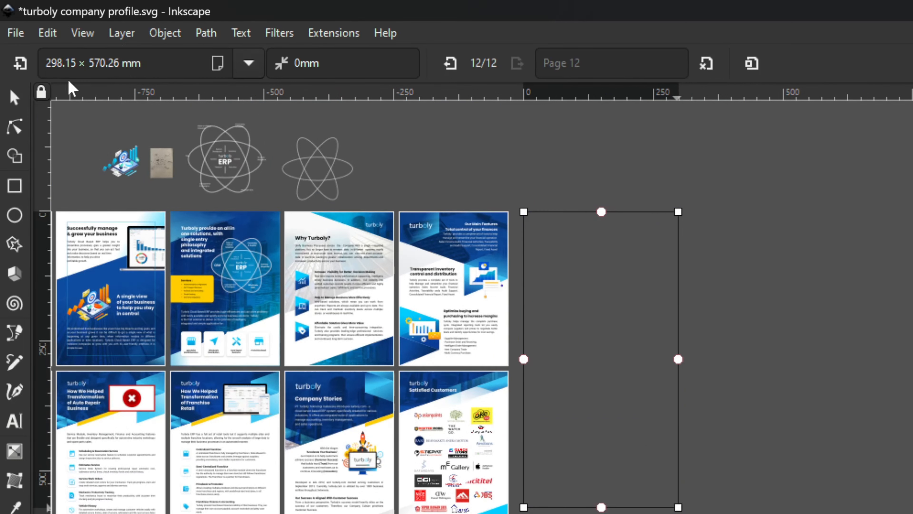
pyautogui.click(248, 63)
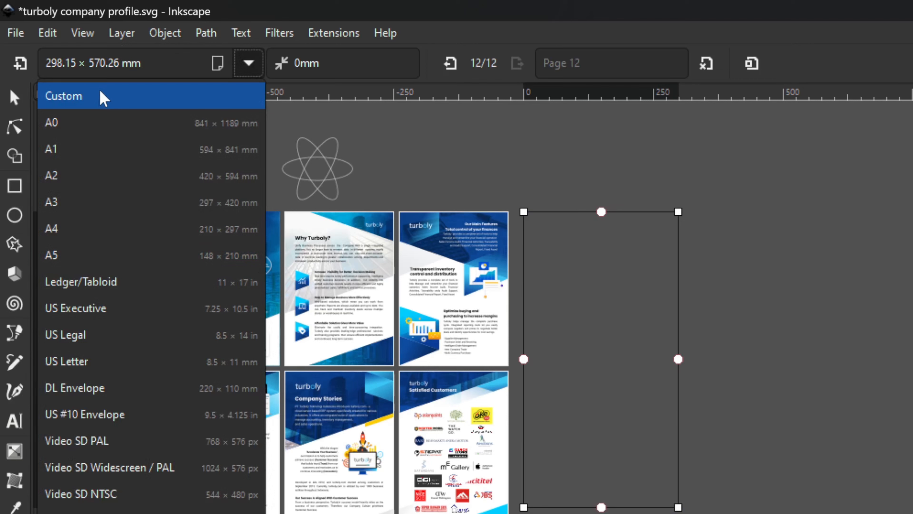
pyautogui.click(104, 98)
pyautogui.click(152, 72)
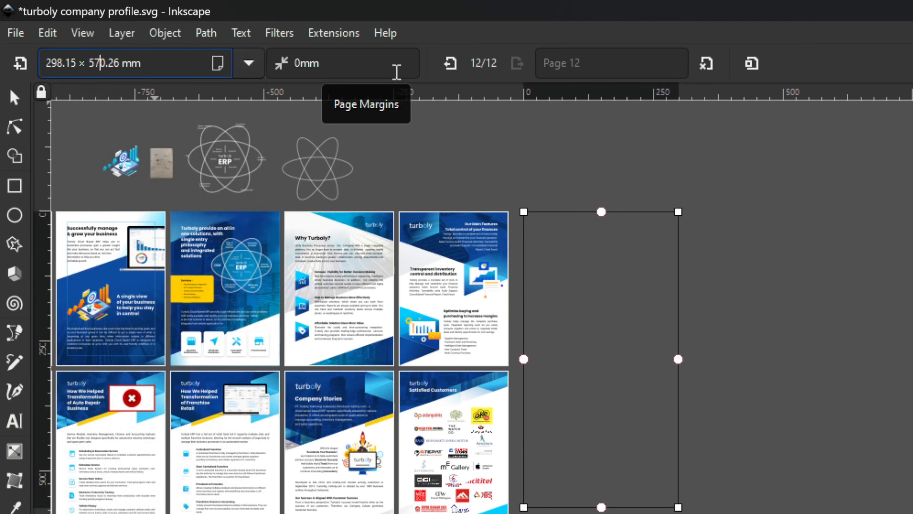
pyautogui.press('BackSpace')
pyautogui.write('9')
pyautogui.press('Return')
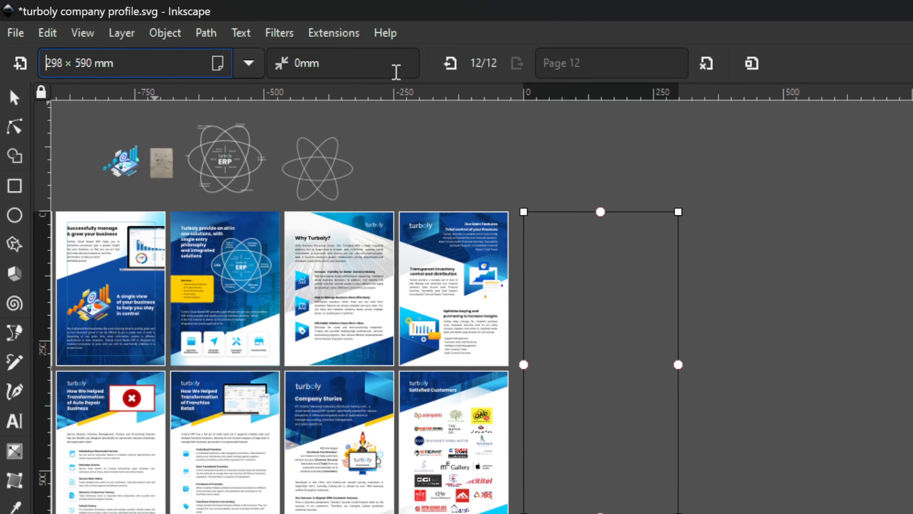
# Compare the enlarged page's lower edge with the bottom of the "Satisfied Customers" page
pyautogui.scroll(2, 558, 229)
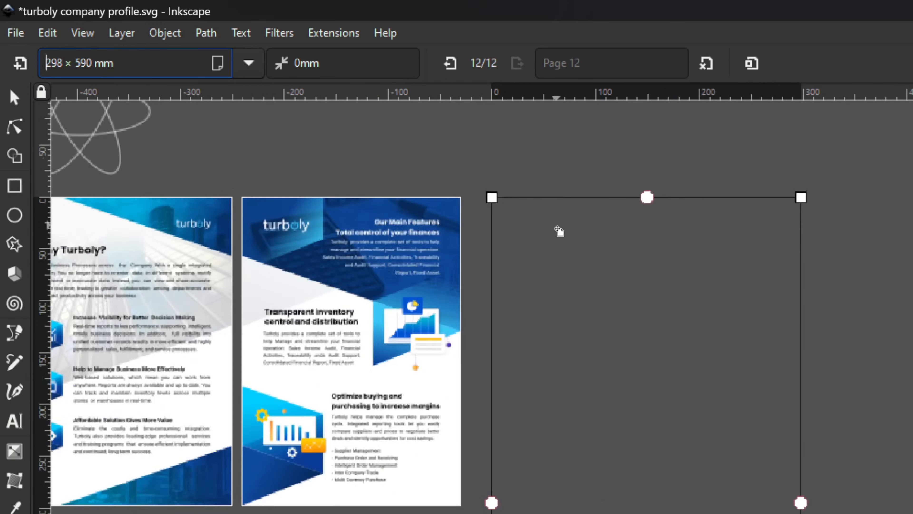
pyautogui.scroll(-5, 542, 261)
pyautogui.scroll(-5, 471, 336)
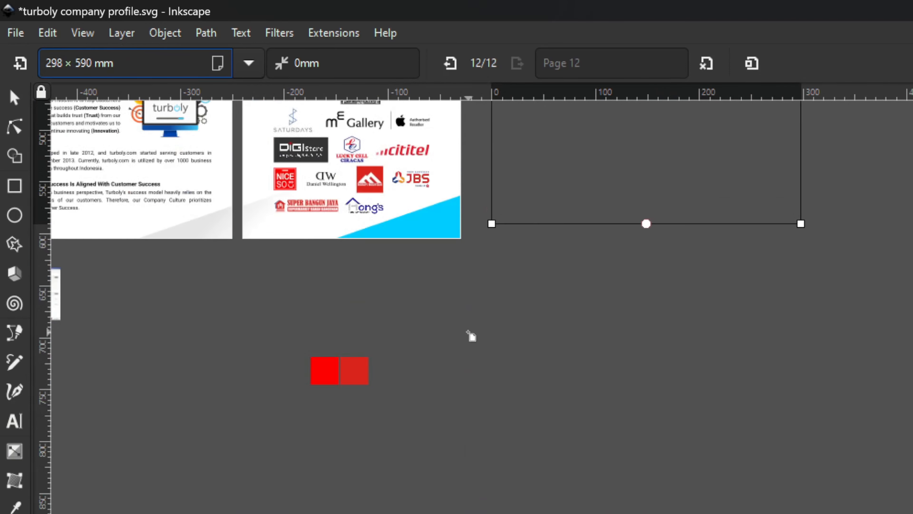
pyautogui.scroll(6, 472, 336)
pyautogui.scroll(-2, 489, 469)
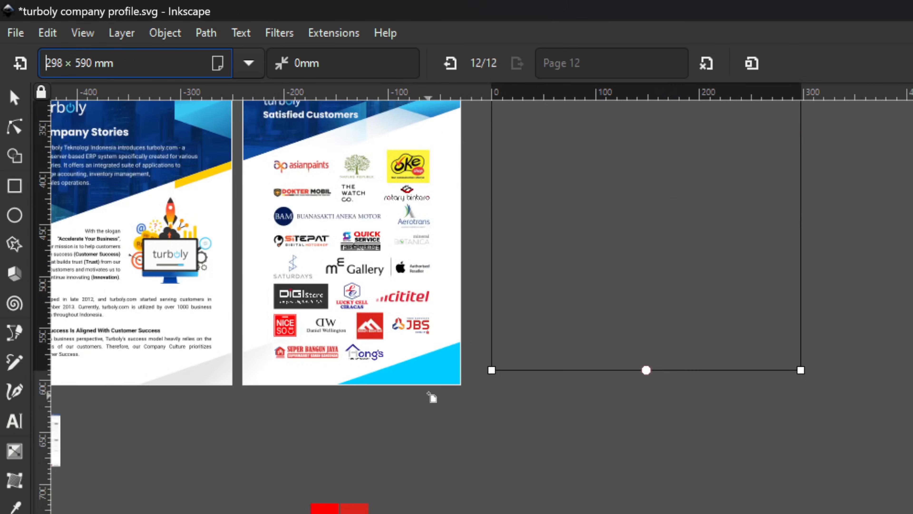
pyautogui.scroll(2, 446, 388)
pyautogui.hscroll(-2, 452, 396)
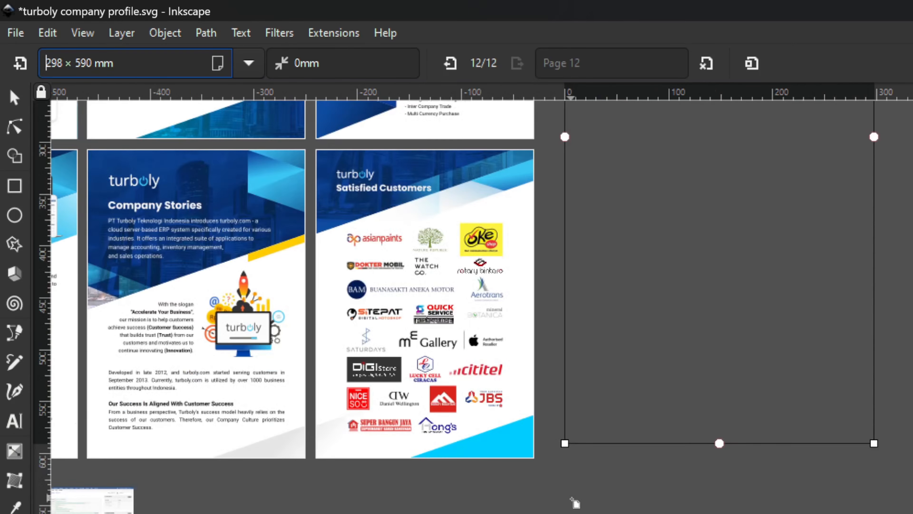
# Draw a small rectangle above the gap beside the "Our Main Features" page and set its size to 30 × 30 mm
pyautogui.scroll(6, 574, 502)
pyautogui.scroll(2, 565, 430)
pyautogui.click(14, 185)
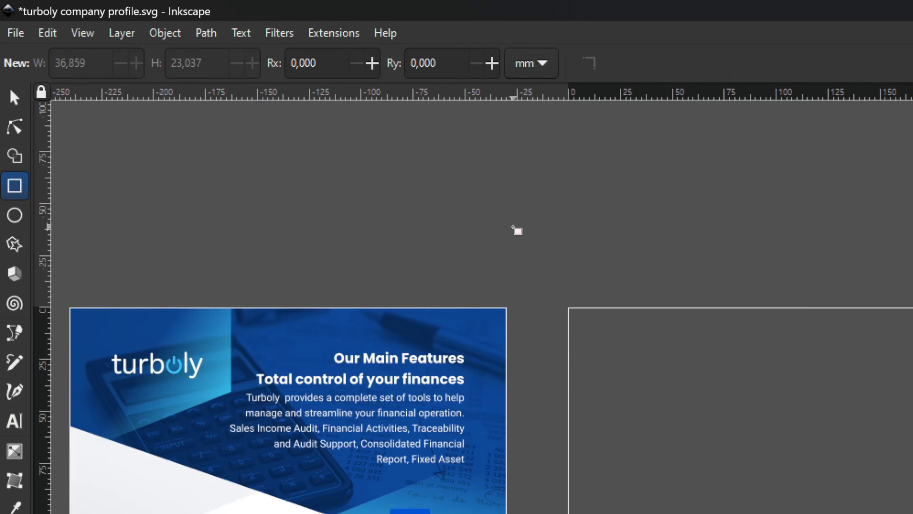
pyautogui.moveTo(515, 227); pyautogui.dragTo(575, 300)
pyautogui.click(93, 65)
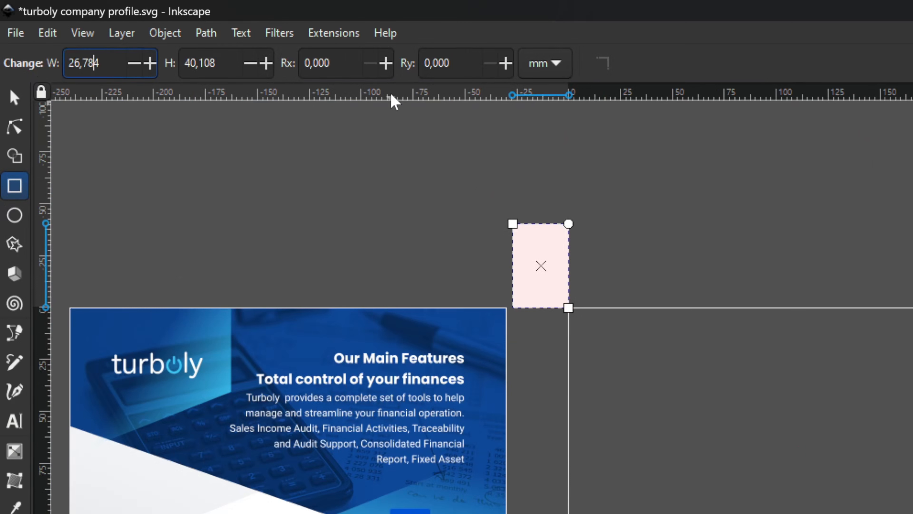
pyautogui.hotkey('ctrl', 'a')
pyautogui.write('30')
pyautogui.press('Tab')
pyautogui.write('30')
pyautogui.press('Return')
# Move the square with the Selector so its lower-left corner snaps to the upper-right corner of the "Our Main Features" page
pyautogui.click(14, 97)
pyautogui.moveTo(537, 278); pyautogui.dragTo(530, 298)
pyautogui.keyDown('ctrl'); pyautogui.scroll(-2, 155, 330); pyautogui.keyUp('ctrl')
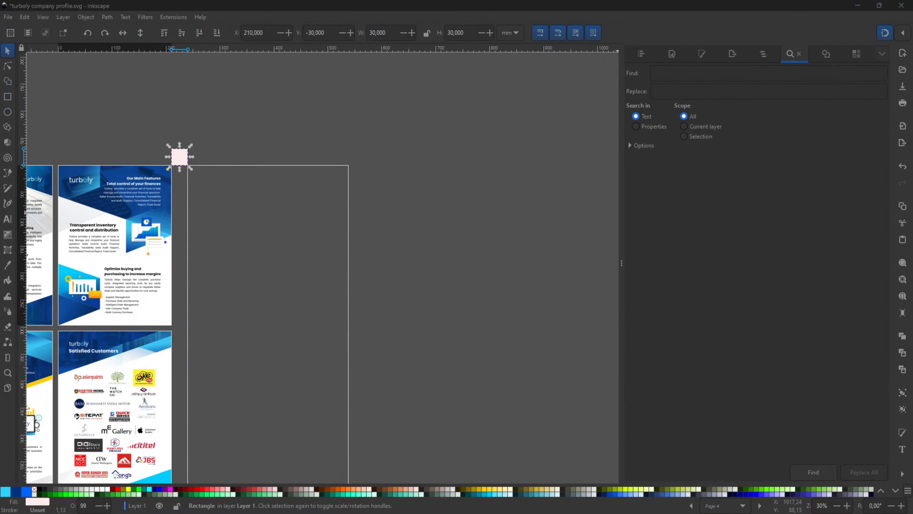
# Reposition the blank 298 × 590 mm page with the Pages tool so its upper-left corner snaps to the square's lower-right corner
pyautogui.scroll(-2, 454, 226)
pyautogui.scroll(5, 265, 204)
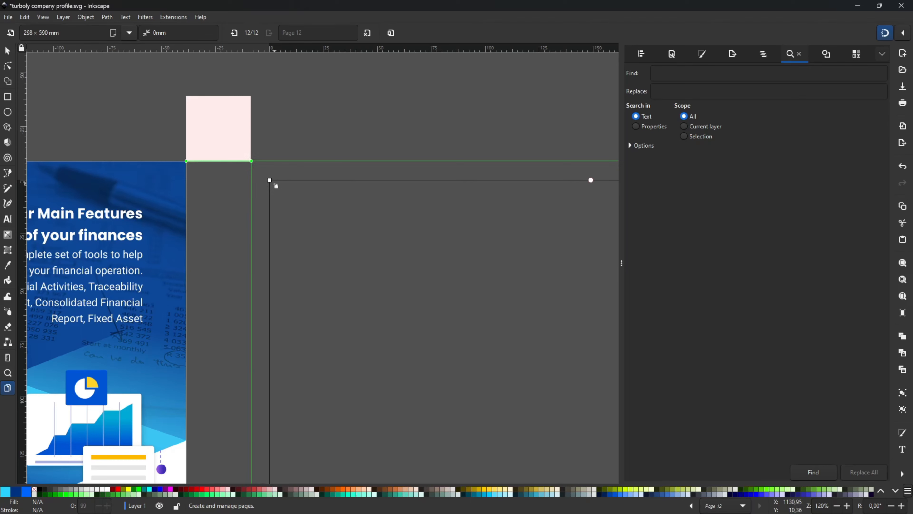
pyautogui.scroll(2, 270, 173)
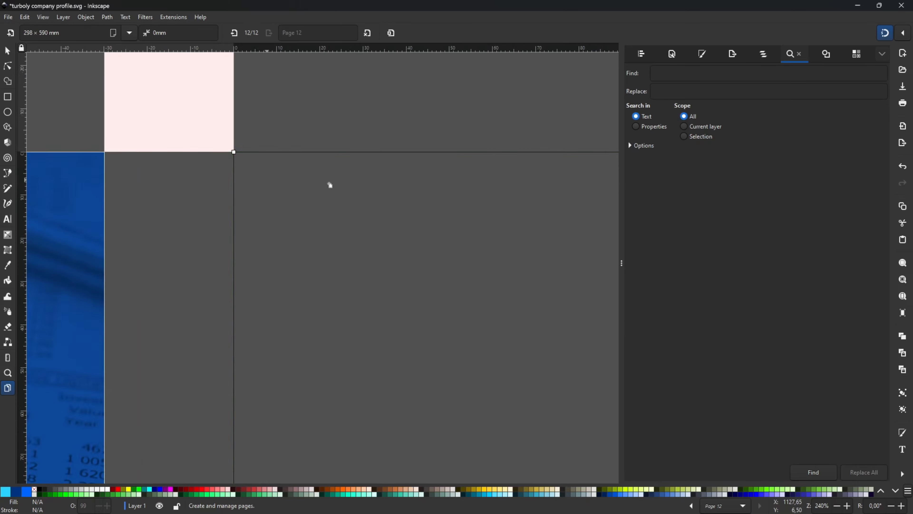
pyautogui.scroll(-4, 284, 180)
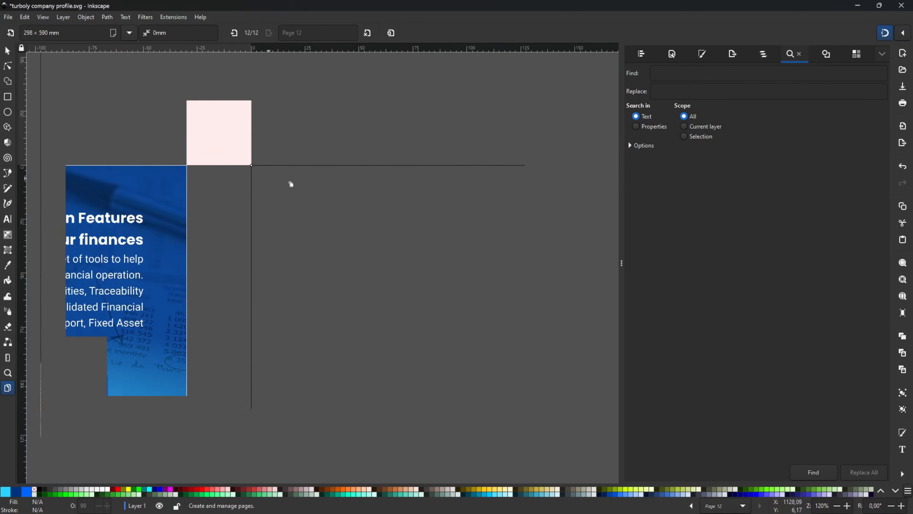
pyautogui.scroll(-3, 227, 205)
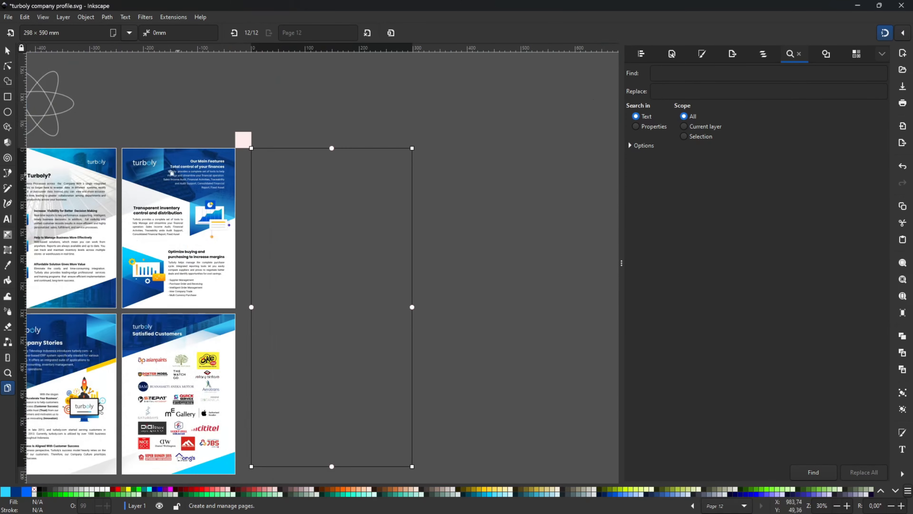
pyautogui.scroll(3, 159, 137)
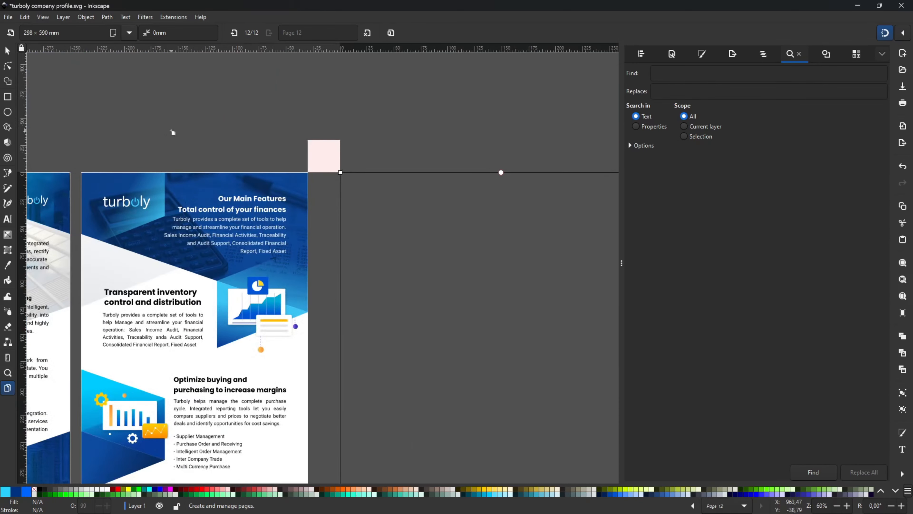